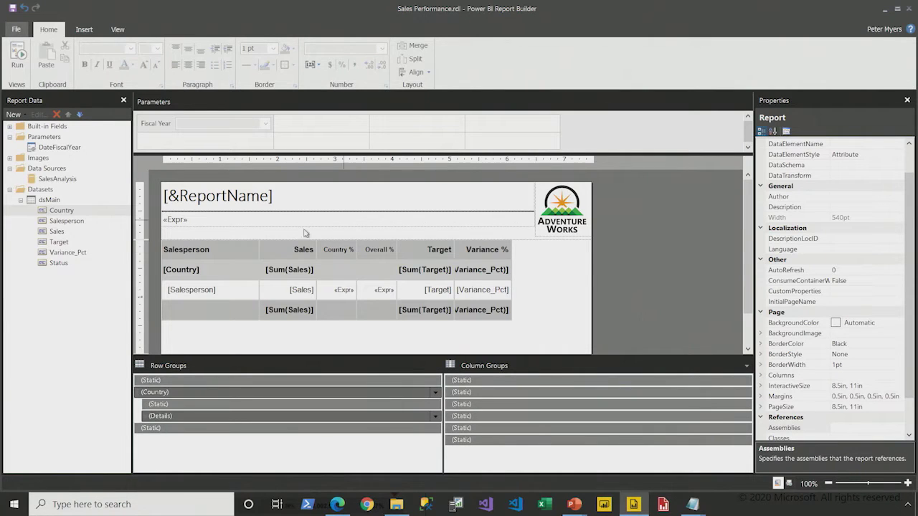
- Insert an empty column right of the Sales column and select its detail cell
left_click(282, 232)
right_click(283, 234)
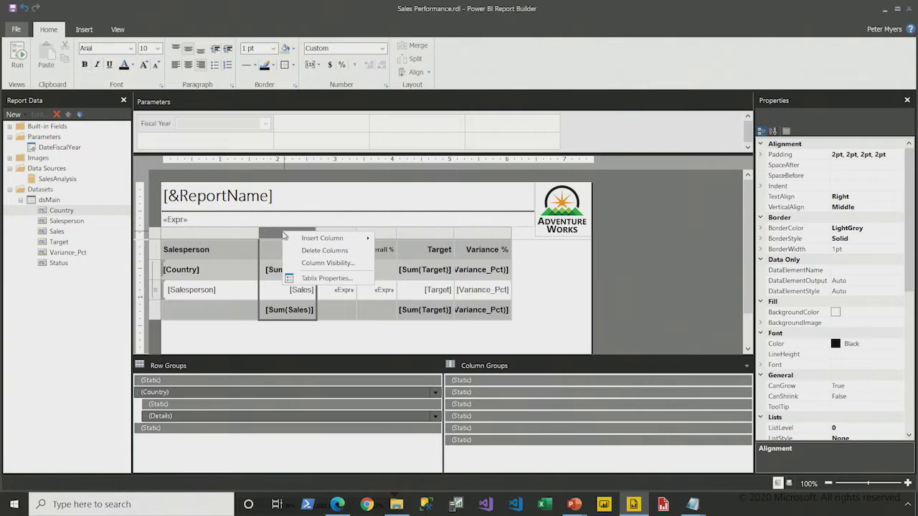
mouse_move(293, 238)
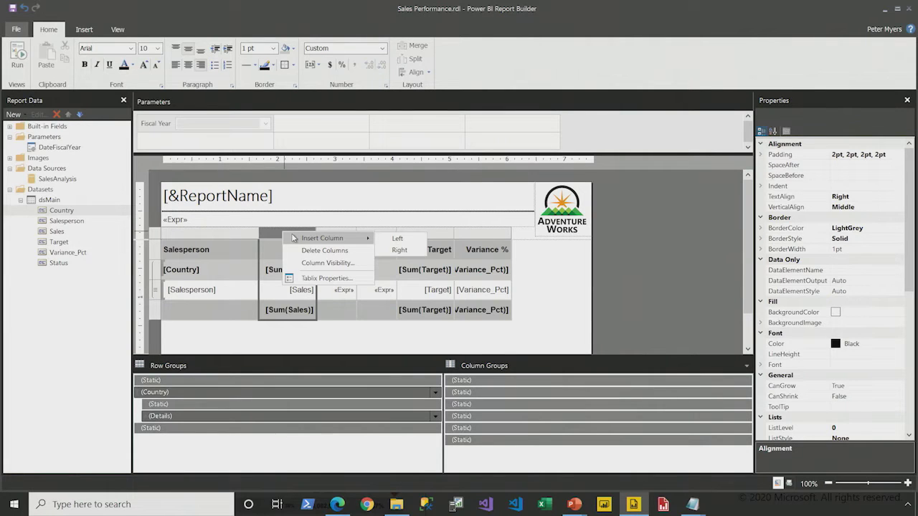
left_click(413, 249)
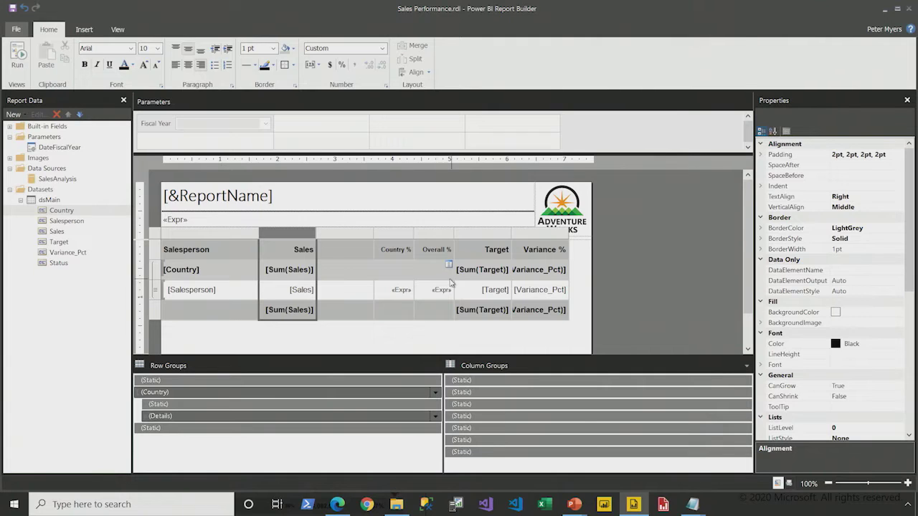
left_click(338, 294)
right_click(332, 293)
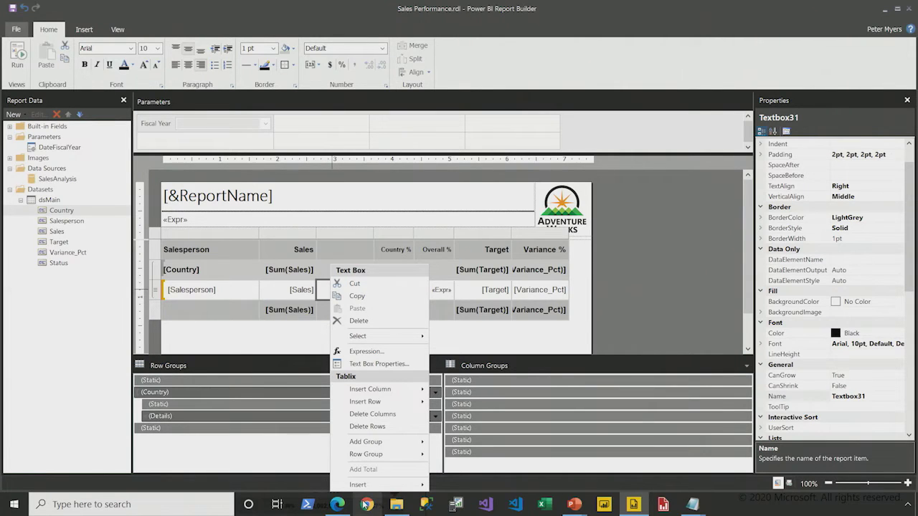
- Insert a default data bar, DataBar1, into the new column's detail cell
mouse_move(365, 487)
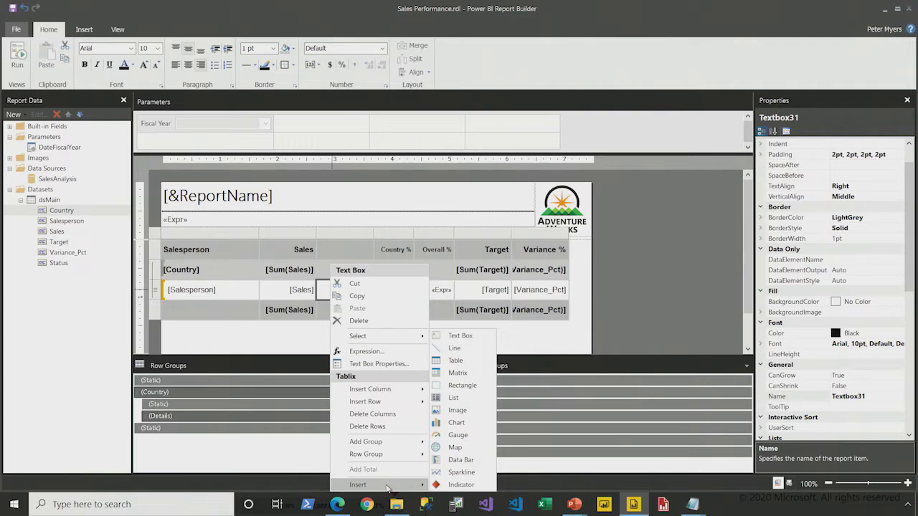
left_click(493, 461)
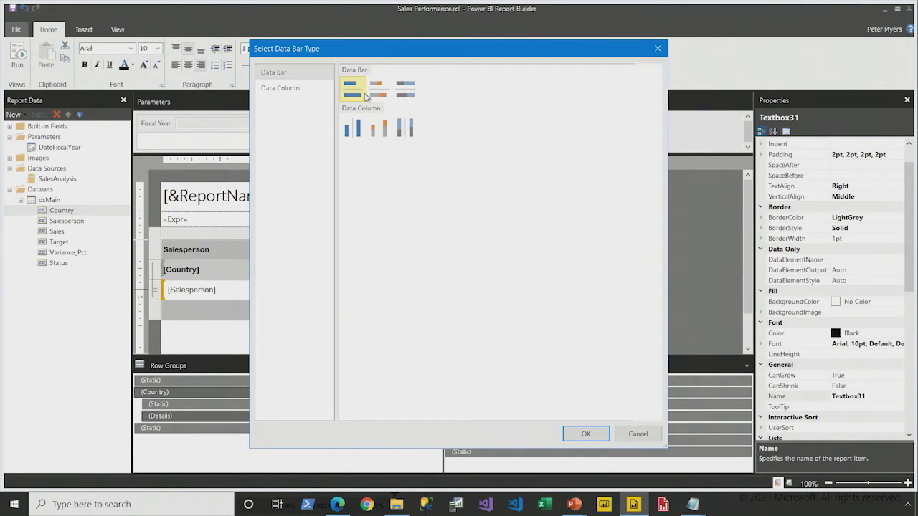
left_click(593, 438)
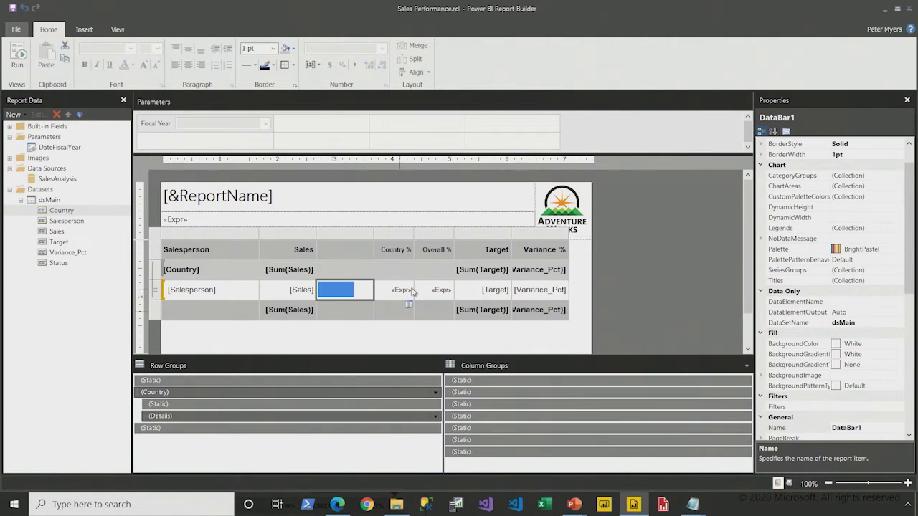
- Set DataBar1's value to the Sales field, shown as [Sum(Sales)]
left_click(333, 290)
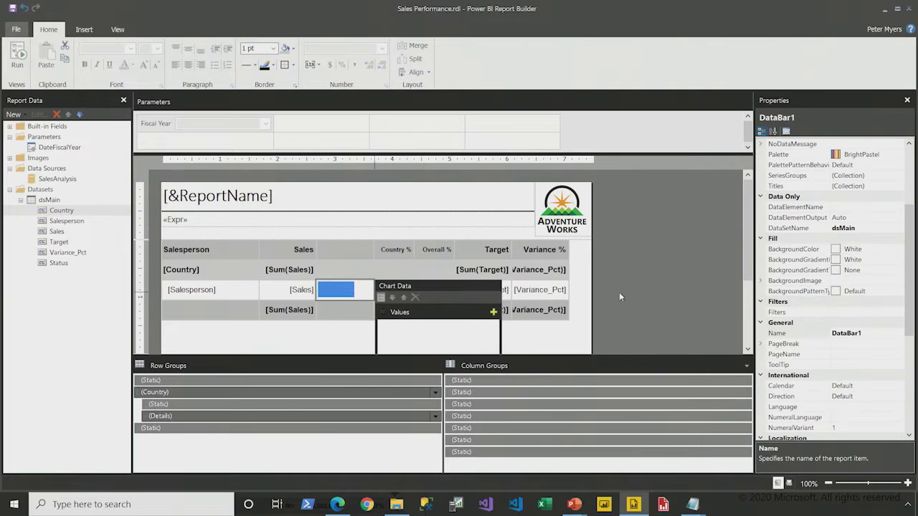
left_click_drag(746, 252, 743, 289)
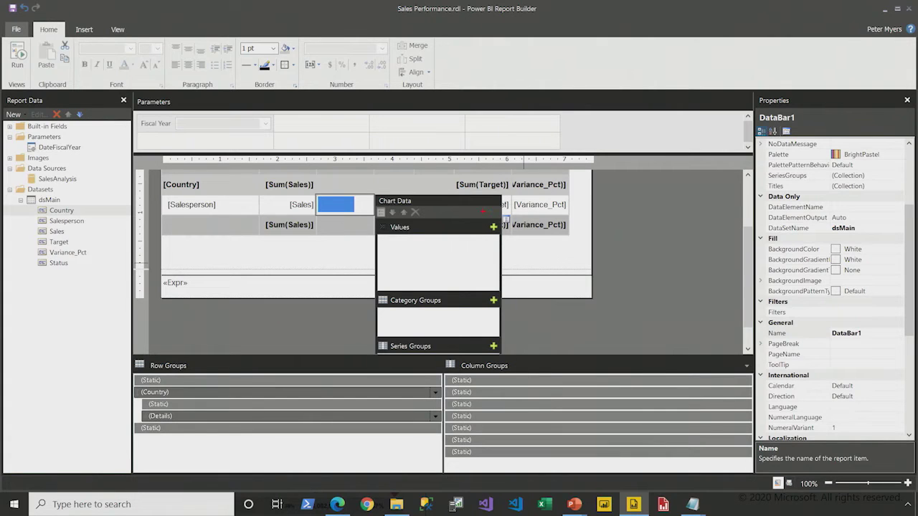
left_click(494, 227)
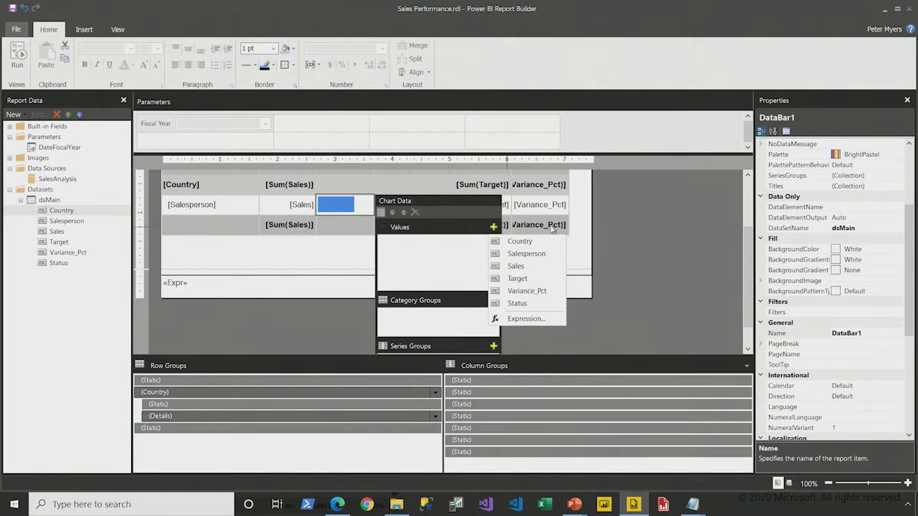
left_click(545, 267)
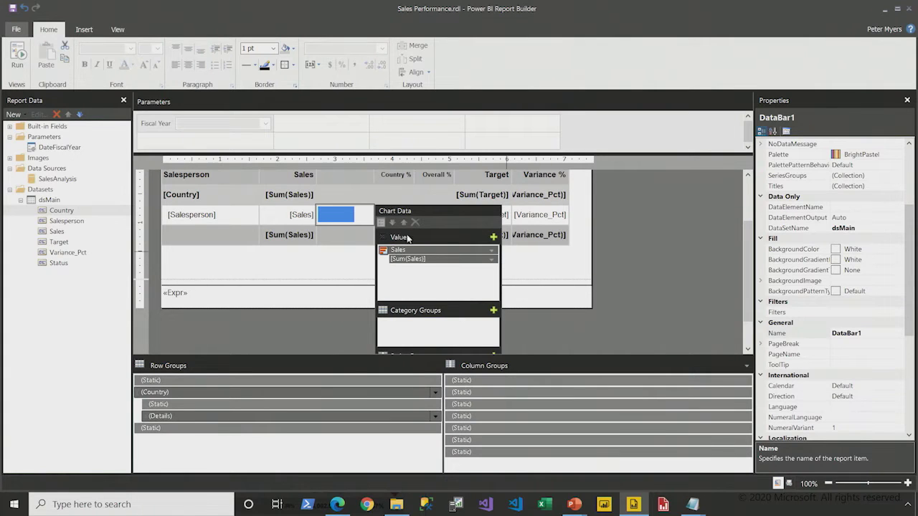
- Insert a default data bar, DataBar2, into the new column's Country-row cell
left_click(342, 197)
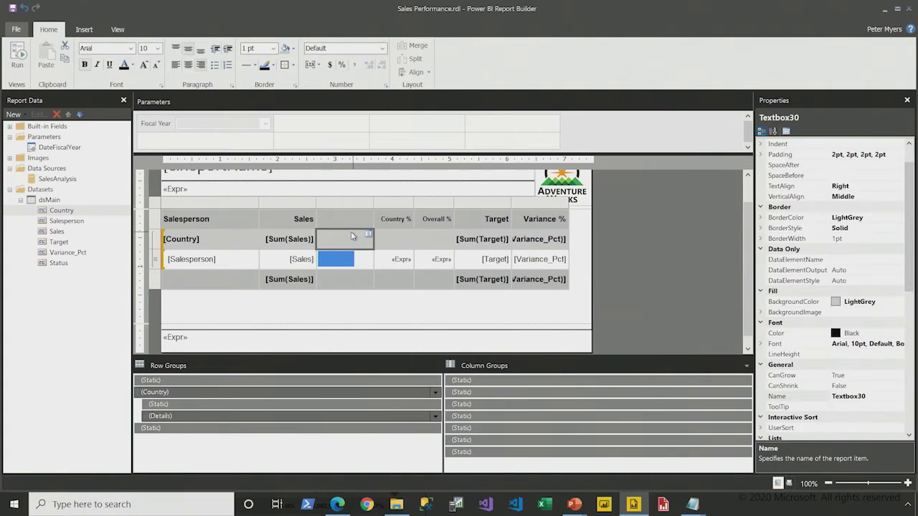
left_click(342, 259)
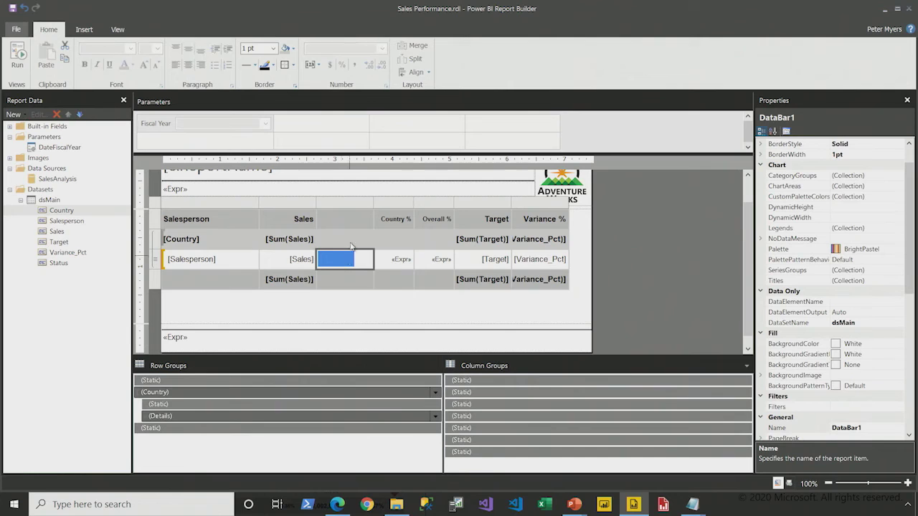
left_click(335, 245)
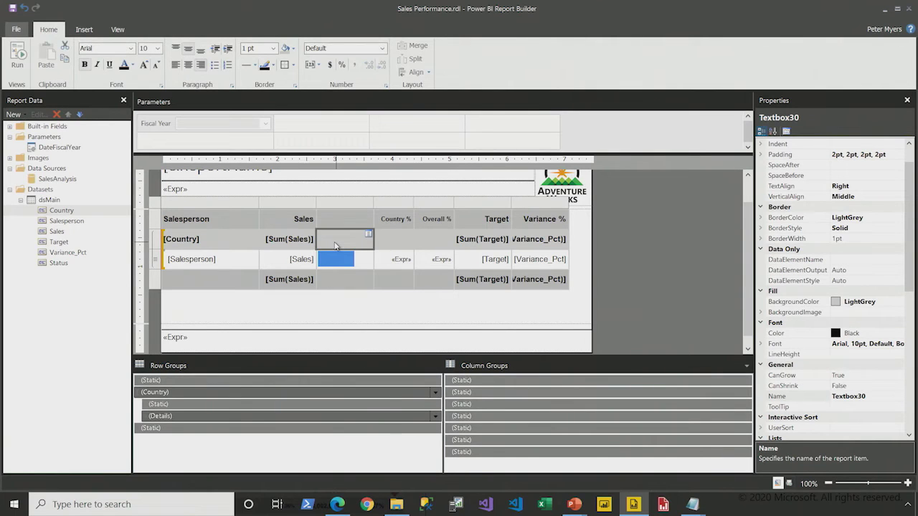
right_click(335, 246)
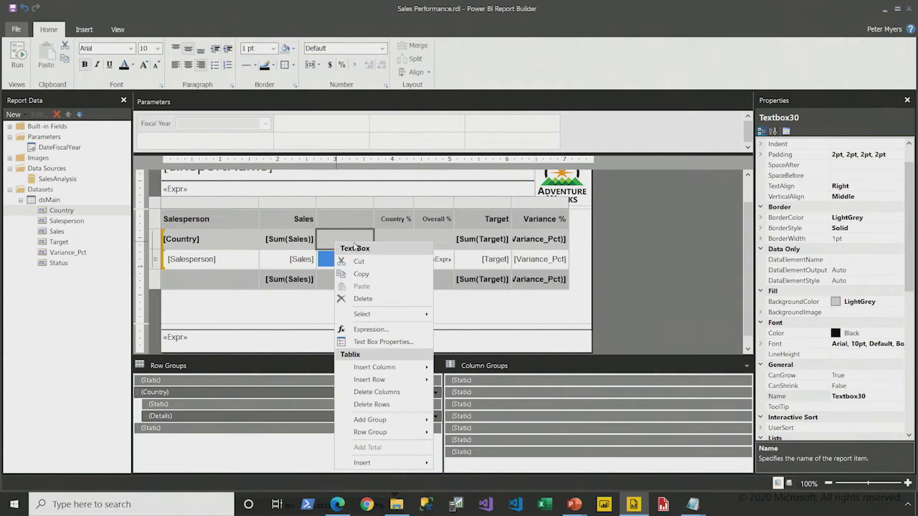
mouse_move(411, 463)
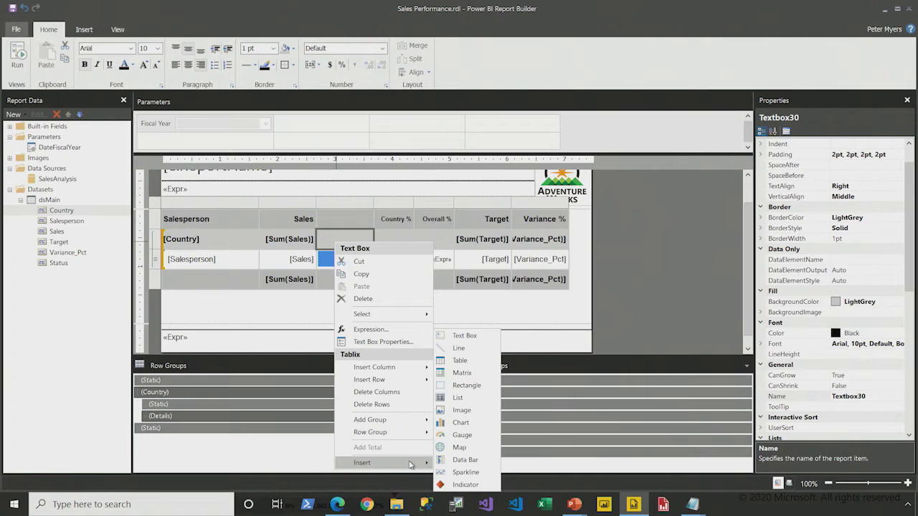
left_click(464, 461)
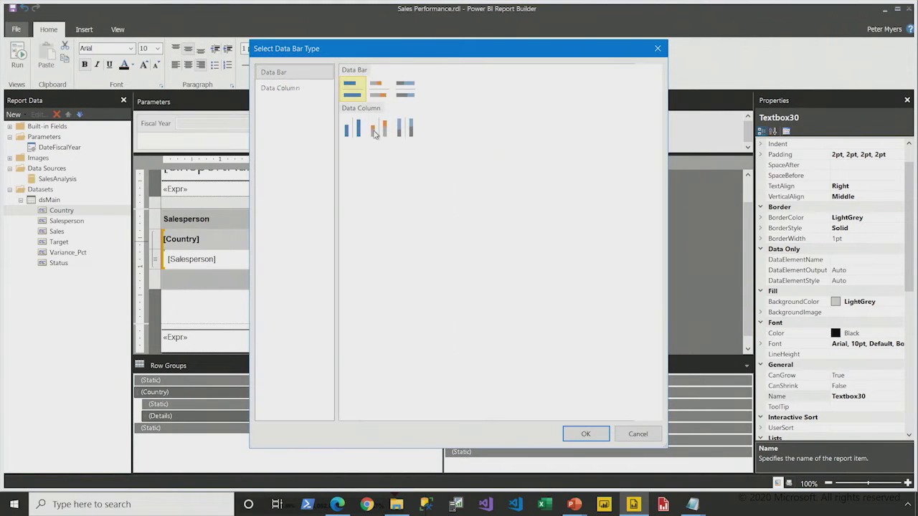
left_click(585, 434)
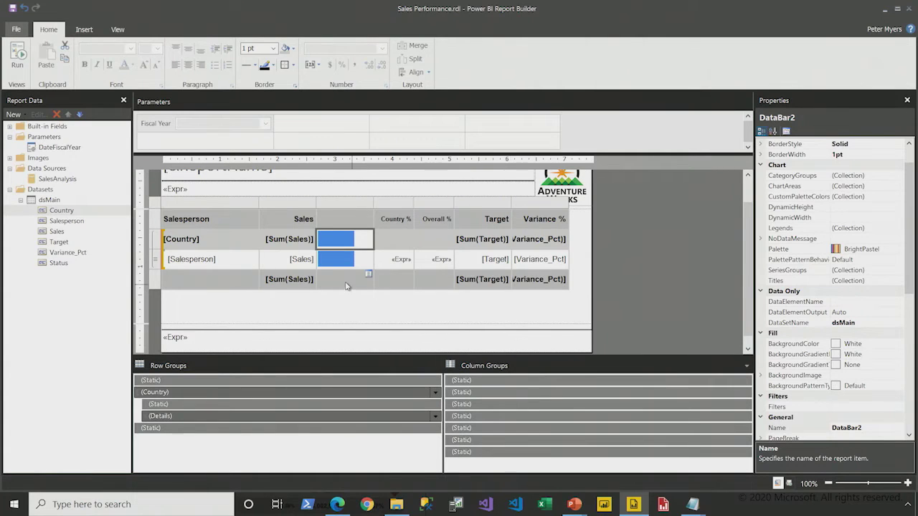
mouse_move(346, 282)
- Add Sales as DataBar2's value so it plots [Sum(Sales)]
left_click(332, 246)
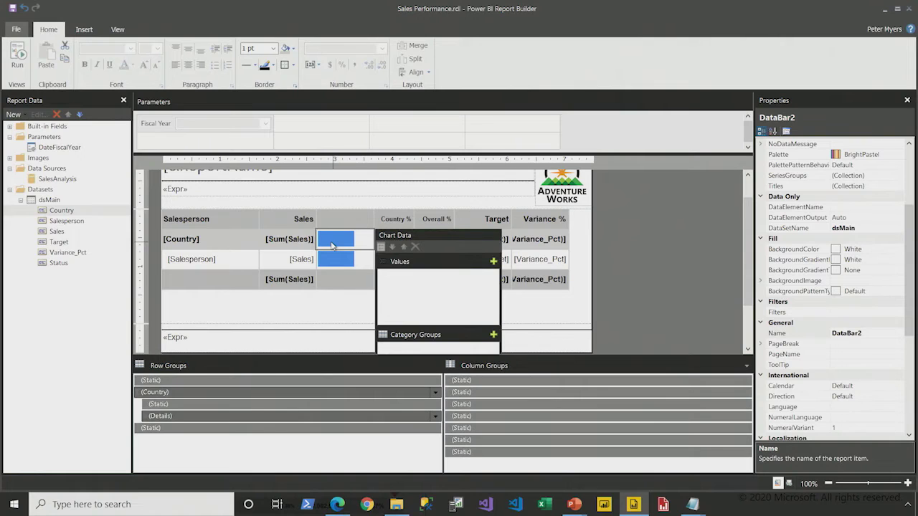
left_click(494, 261)
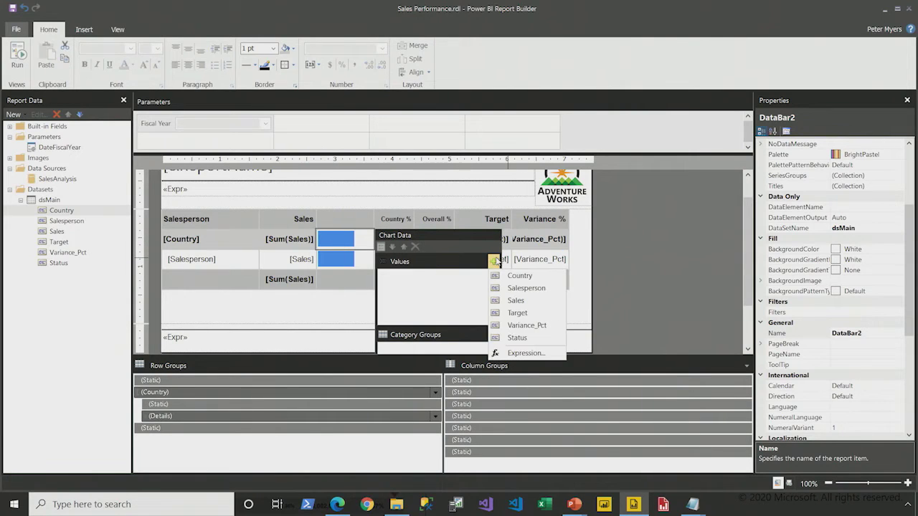
left_click(518, 301)
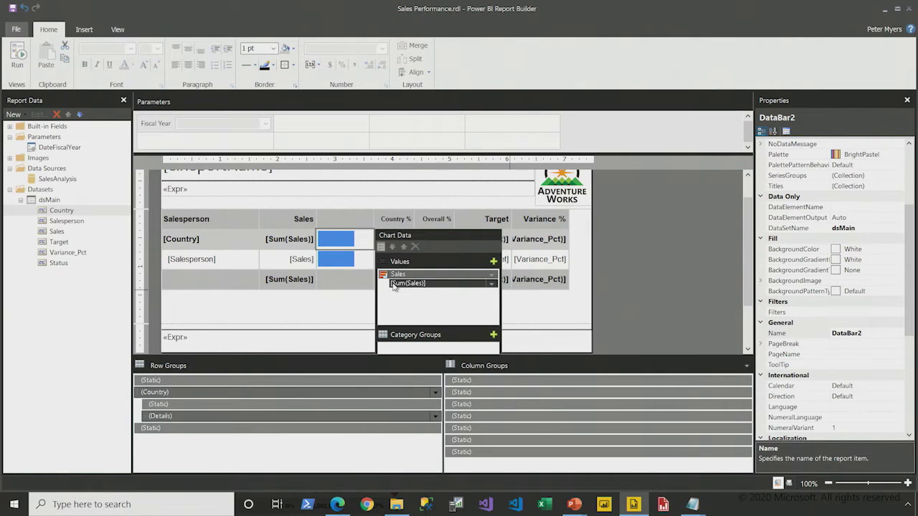
left_click(492, 275)
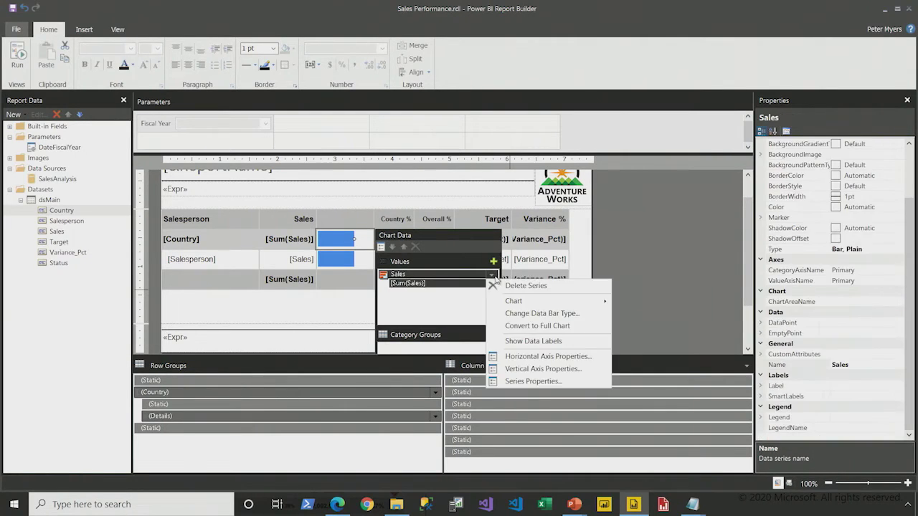
- Set the Country-row Sales series fill colour to Green in Series Properties
left_click(565, 382)
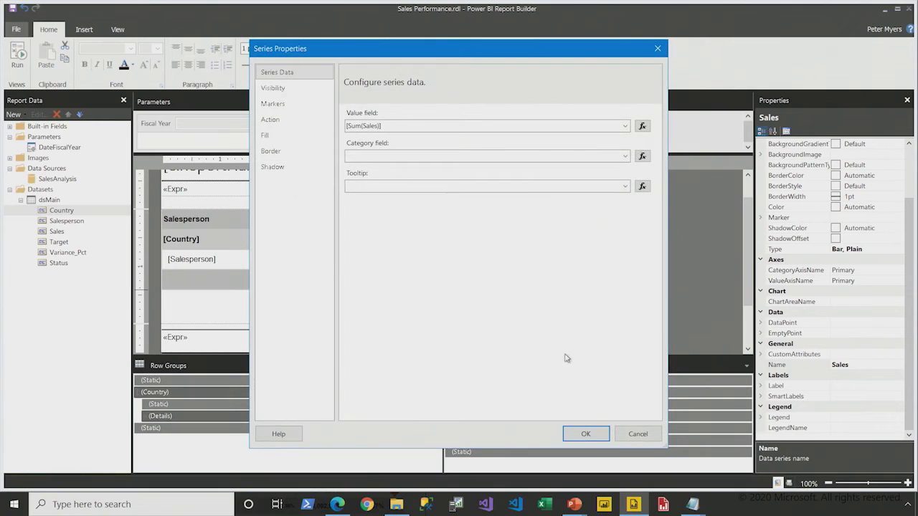
left_click(292, 137)
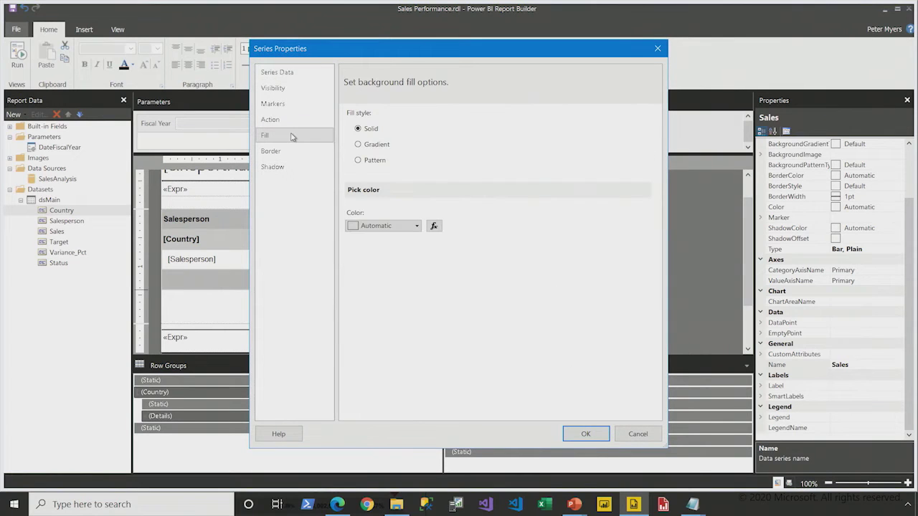
left_click(418, 226)
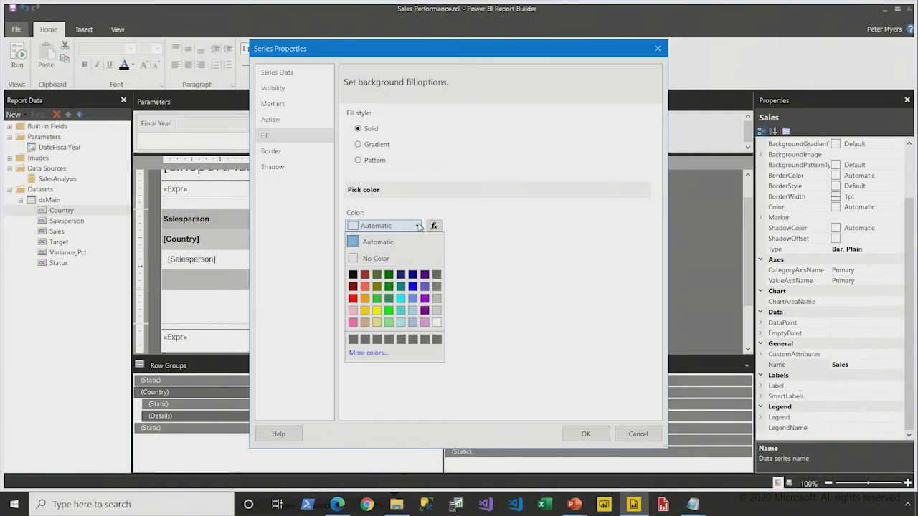
left_click(388, 299)
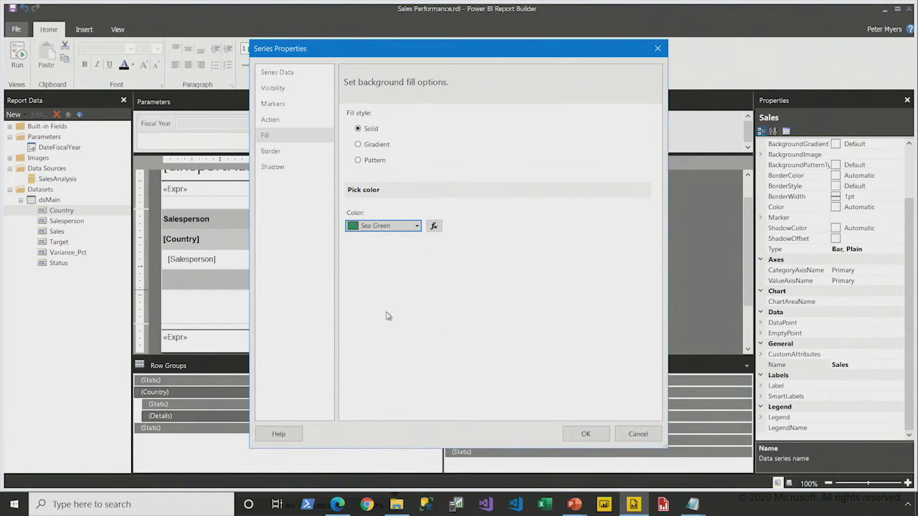
left_click(414, 228)
left_click(388, 286)
left_click(592, 433)
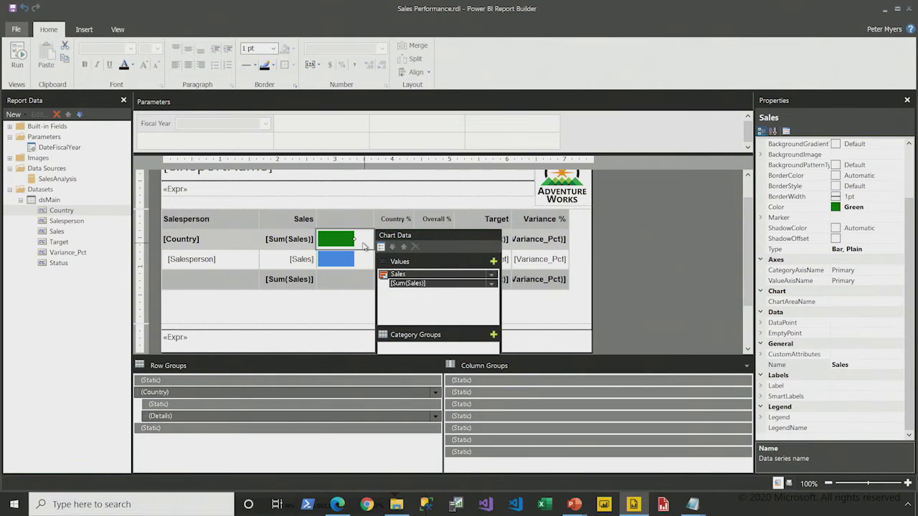
left_click(309, 311)
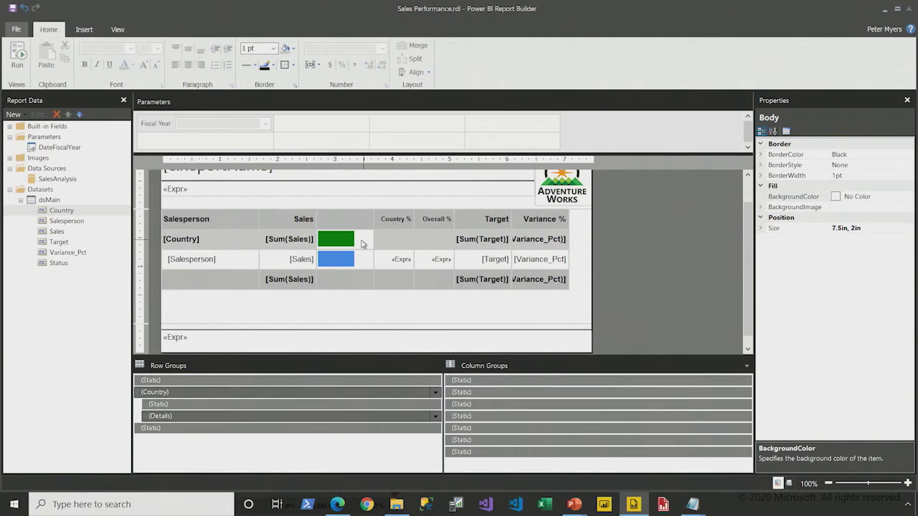
- Set the green data bar's chart background fill to Light Gray and preview the report
left_click(360, 243)
right_click(361, 244)
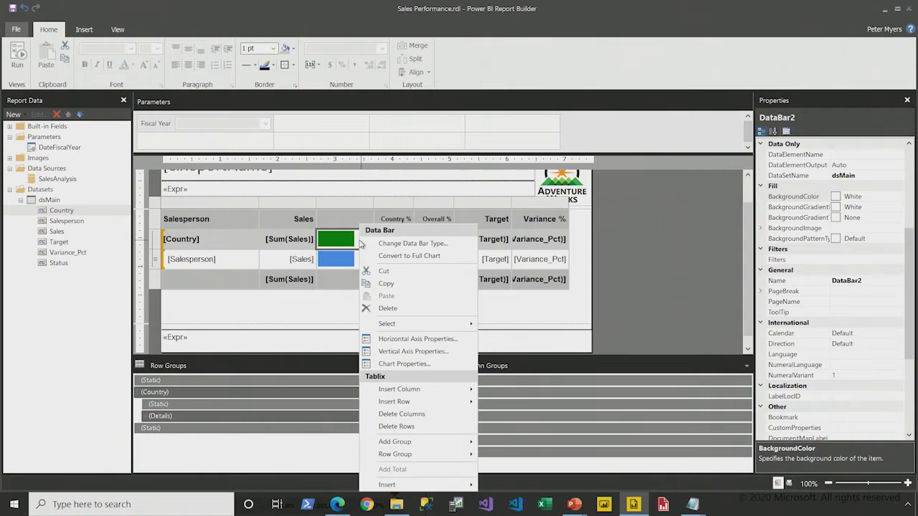
left_click(439, 364)
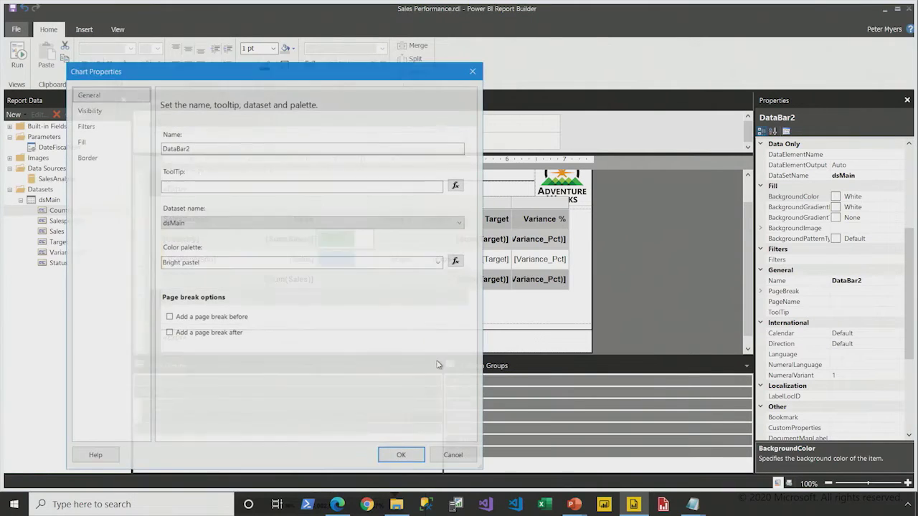
left_click(80, 143)
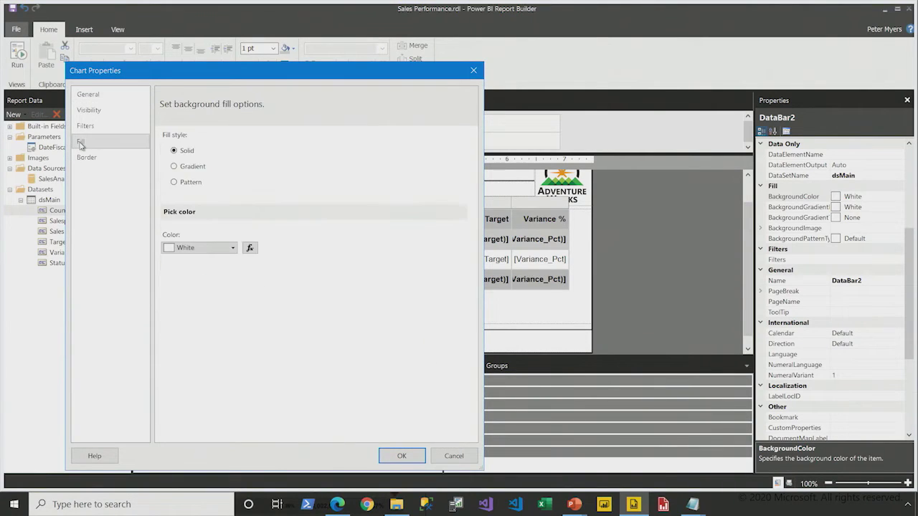
left_click(233, 249)
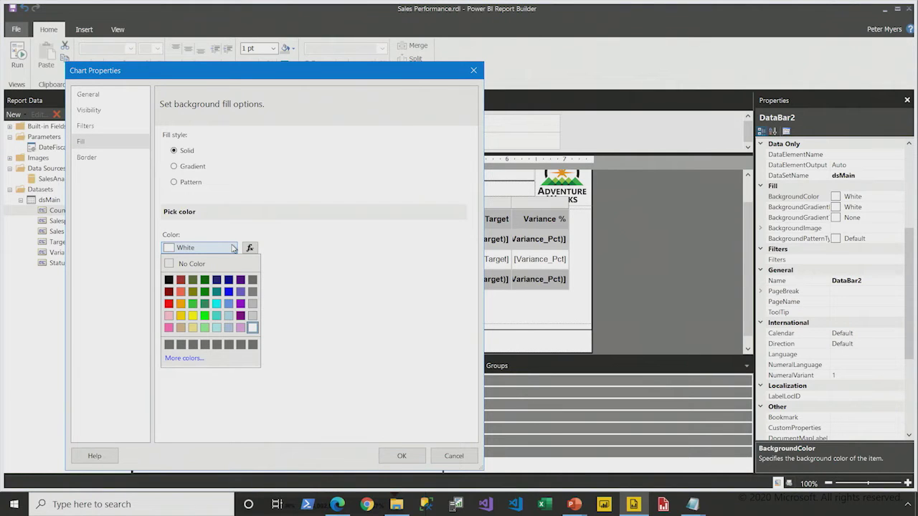
left_click(252, 317)
left_click(400, 456)
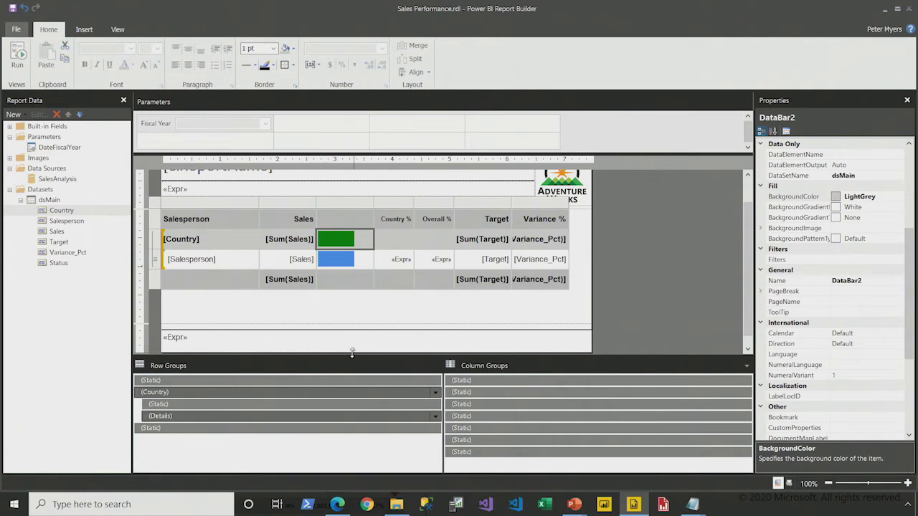
left_click(18, 57)
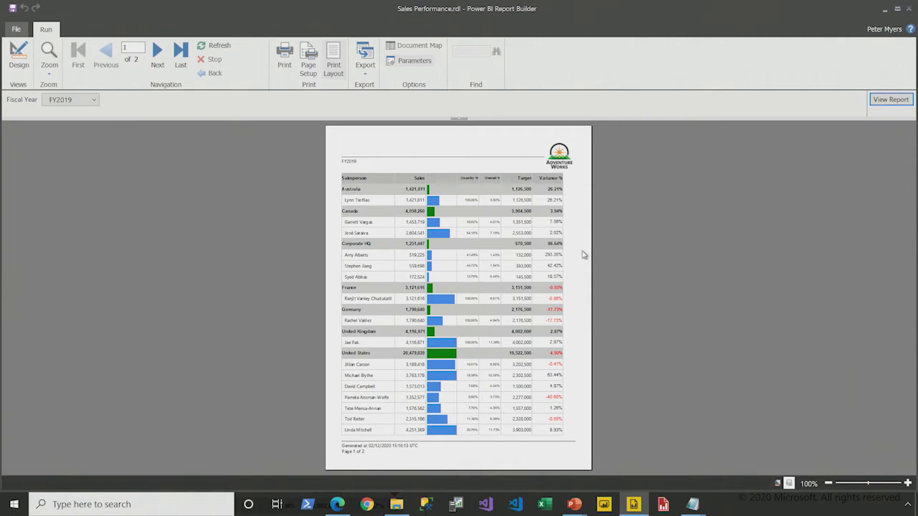
left_click(20, 62)
- Insert an empty column right of Variance % as the table's last column
left_click(528, 208)
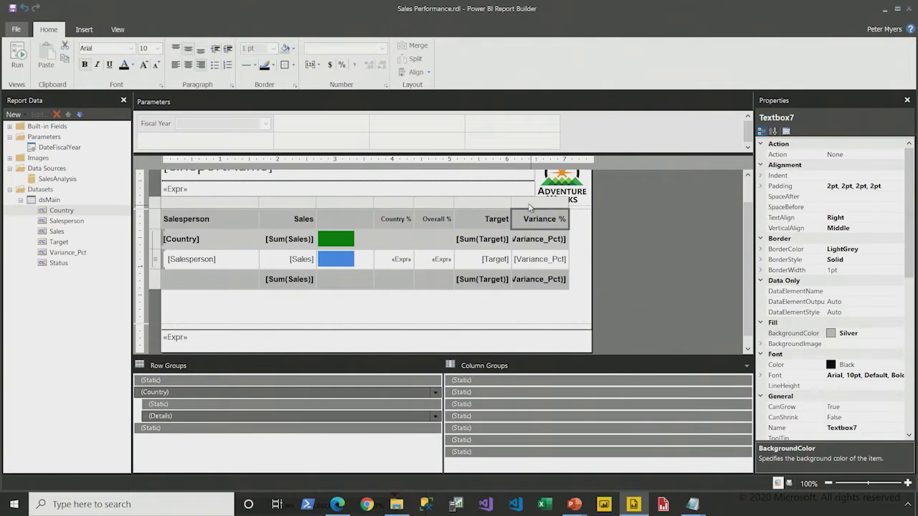
right_click(531, 206)
mouse_move(574, 210)
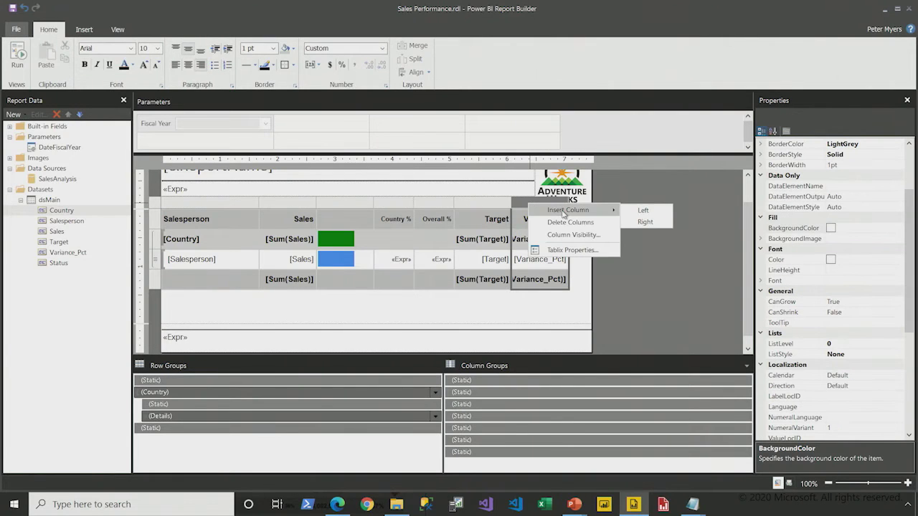
left_click(663, 223)
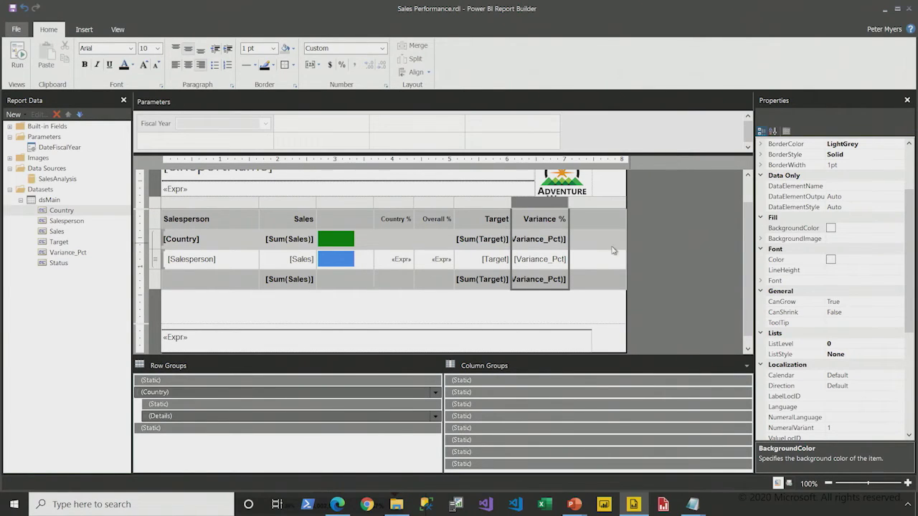
- Set the new column's width to 0.4in and narrow the report body to 7.5in
left_click(585, 224)
scroll(845, 347, "down", 5)
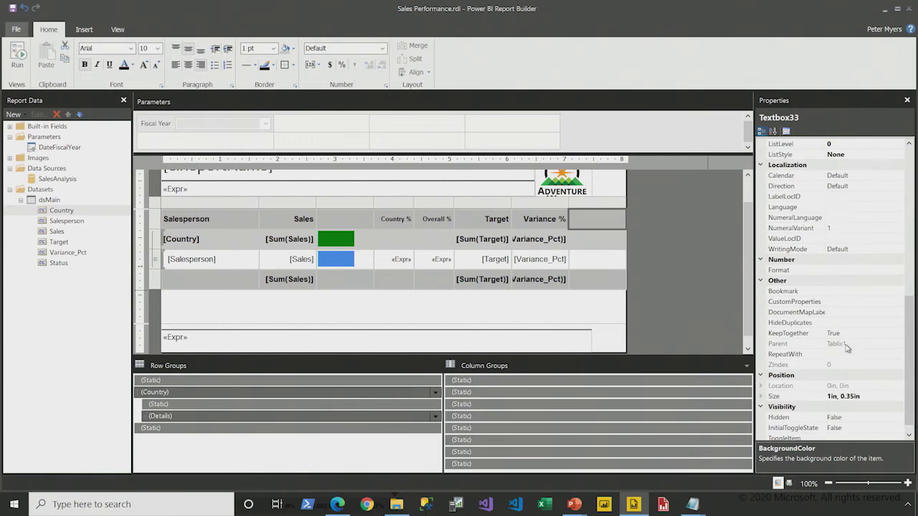
left_click(762, 386)
left_click(784, 407)
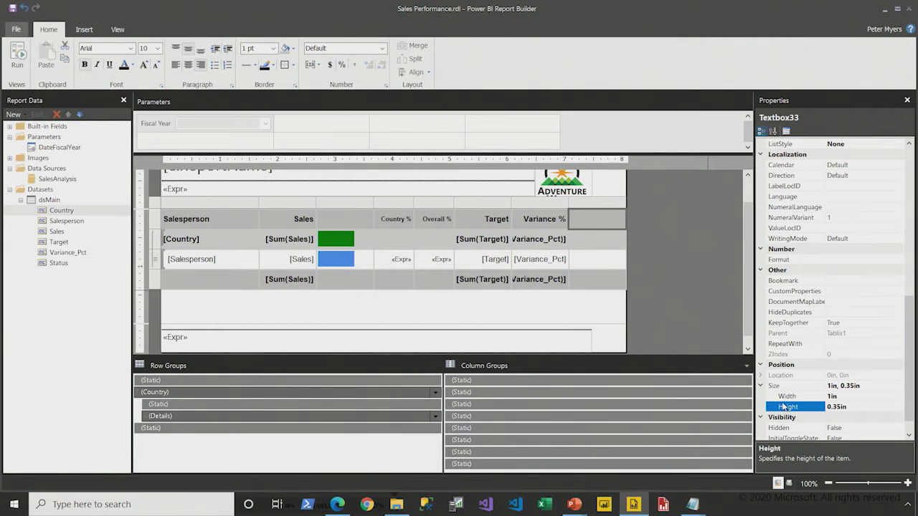
left_click(785, 396)
type("0.4")
key("Return")
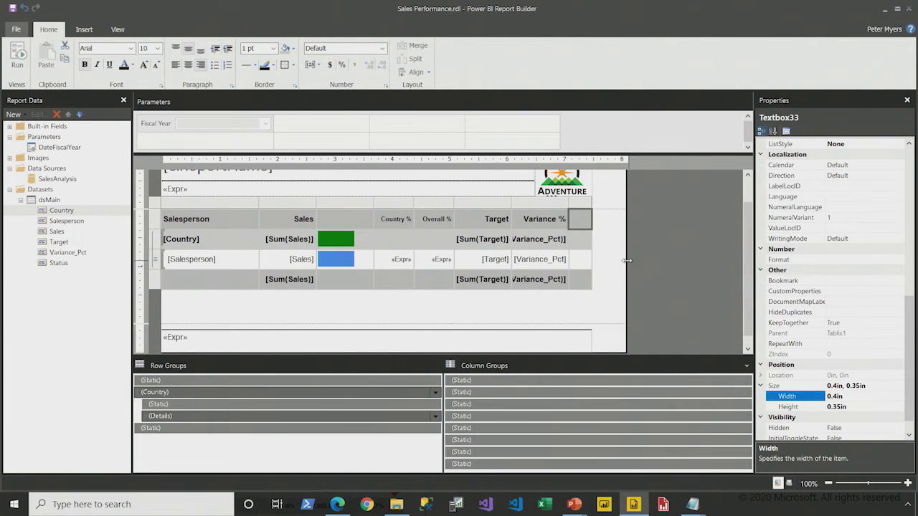
left_click_drag(627, 261, 592, 262)
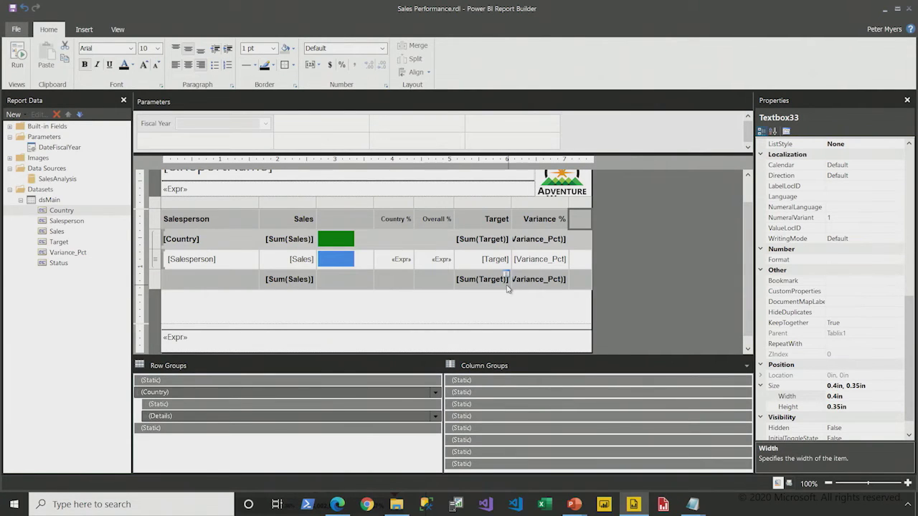
left_click(491, 308)
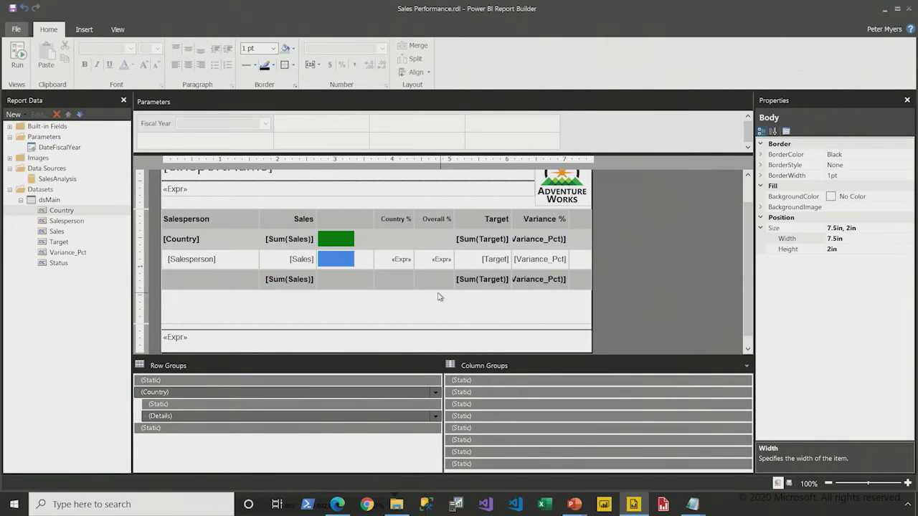
- Insert a Shapes indicator with the diamond, triangle and circle set into the new detail cell
right_click(578, 267)
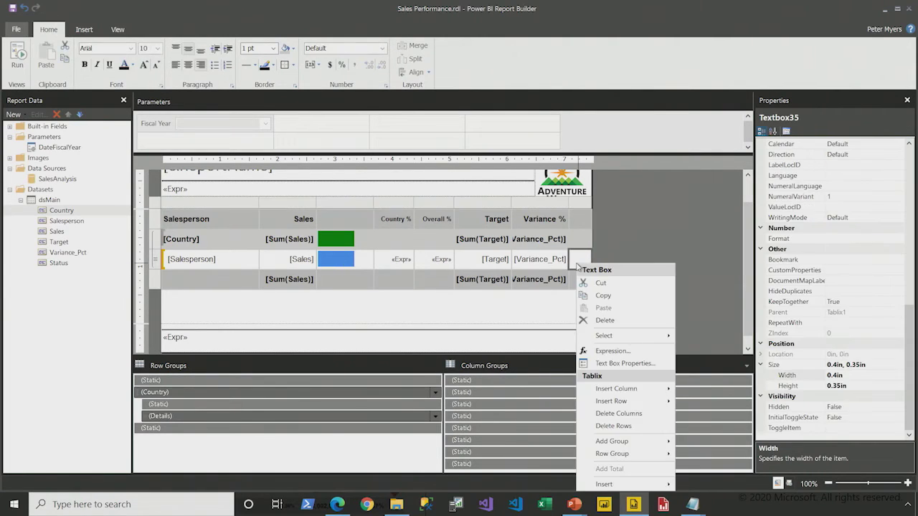
mouse_move(629, 488)
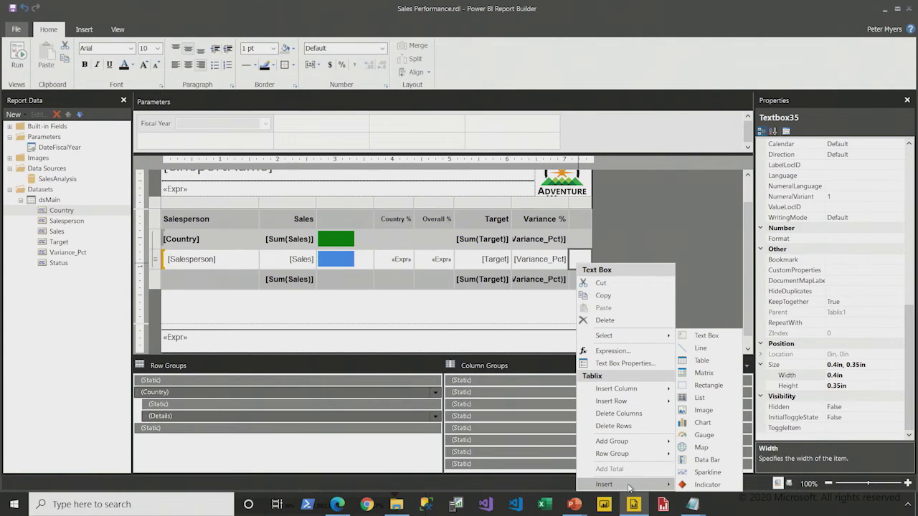
key("Escape")
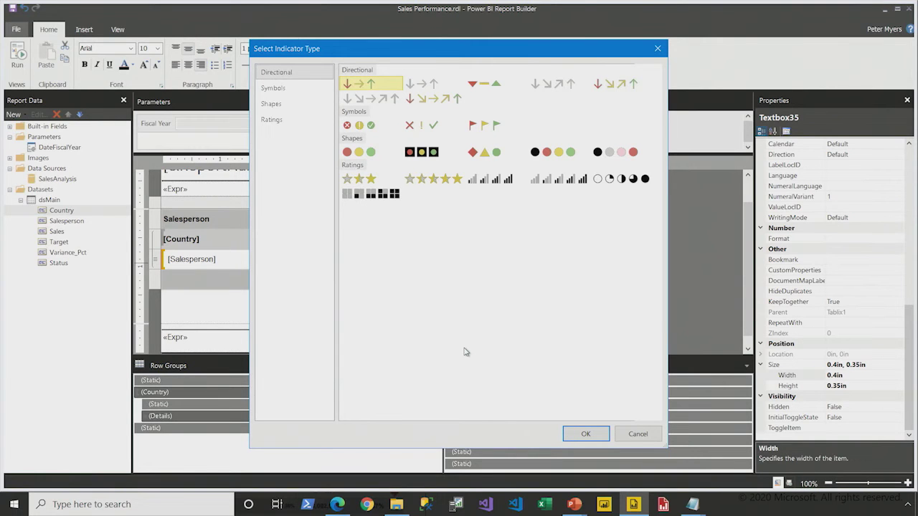
left_click(501, 153)
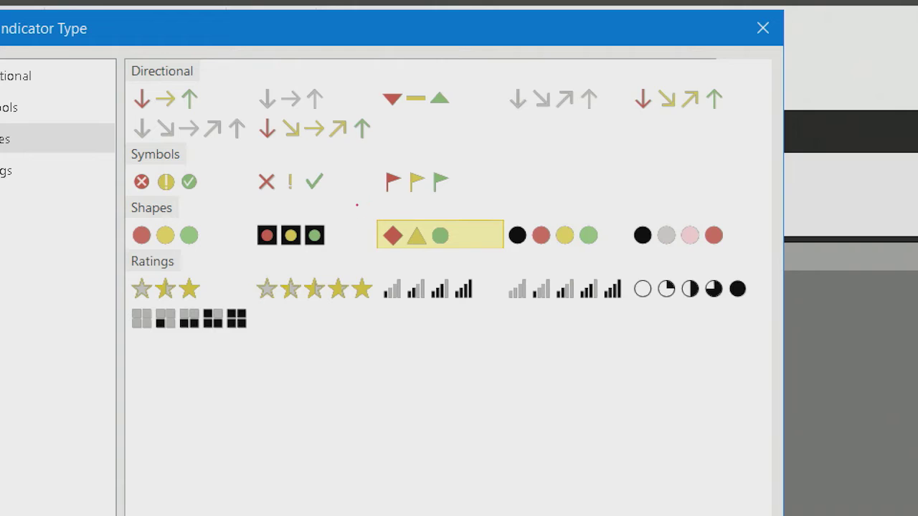
left_click_drag(357, 205, 479, 274)
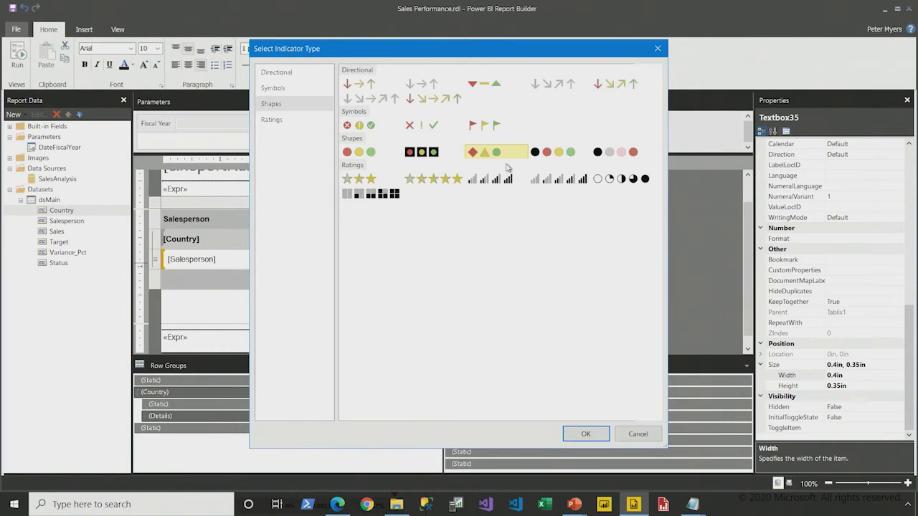
left_click(586, 434)
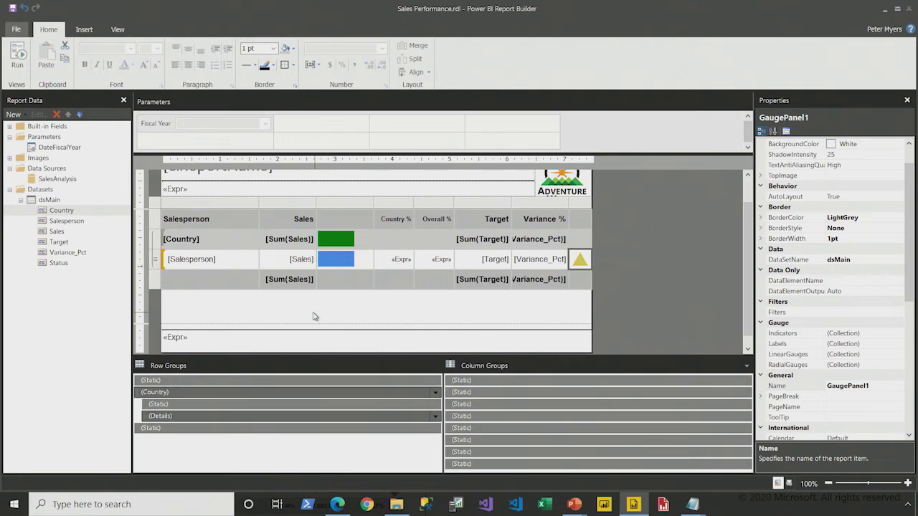
- Set Indicator1's value to the Status field ([Sum(Status)]) and open its Indicator Properties
left_click(581, 260)
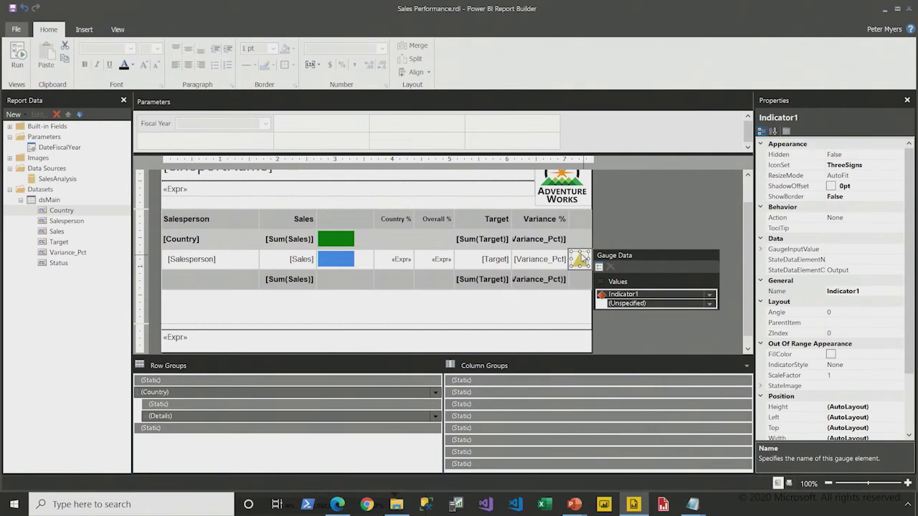
left_click(710, 303)
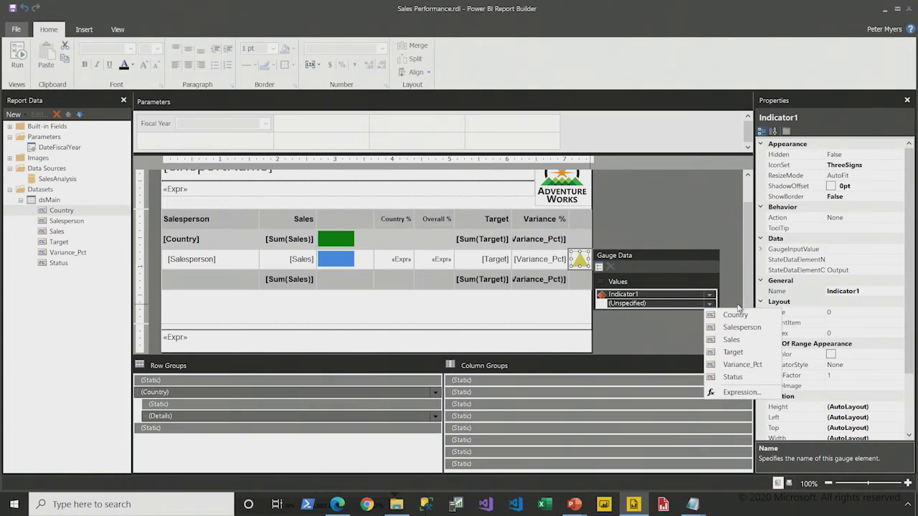
left_click(735, 377)
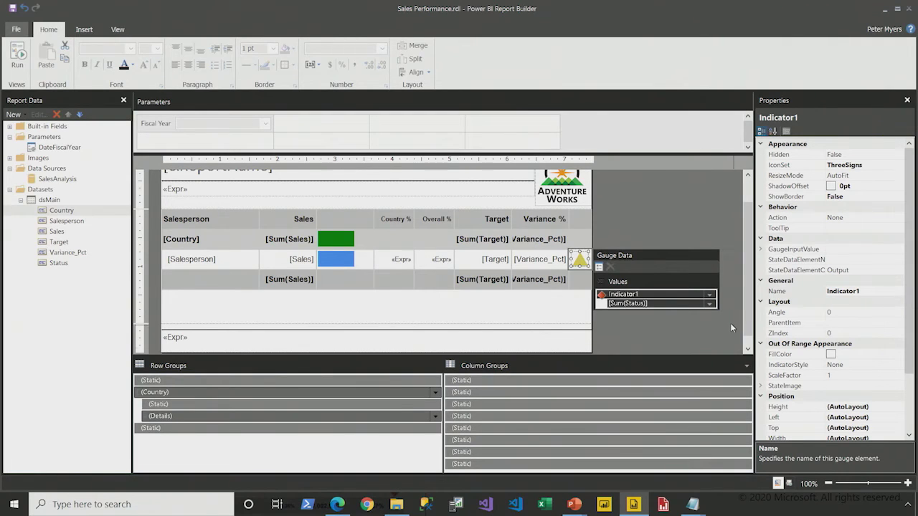
left_click(709, 295)
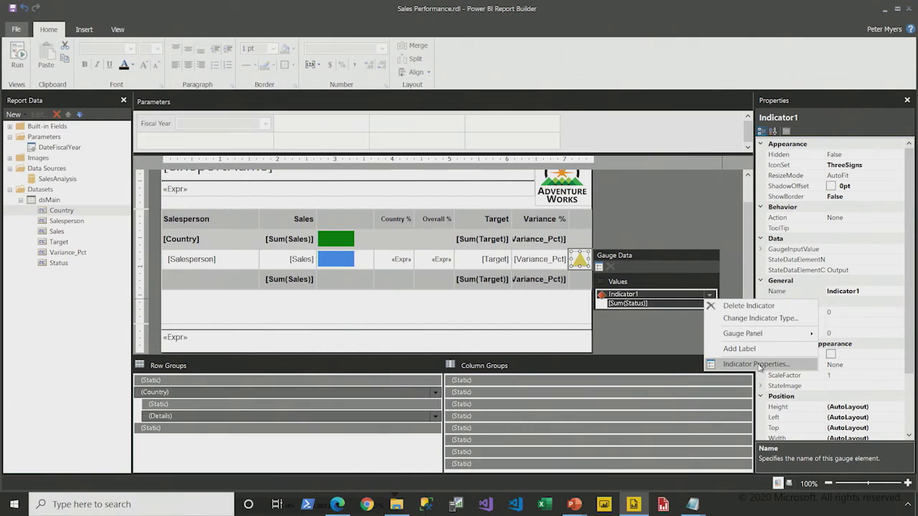
left_click(736, 364)
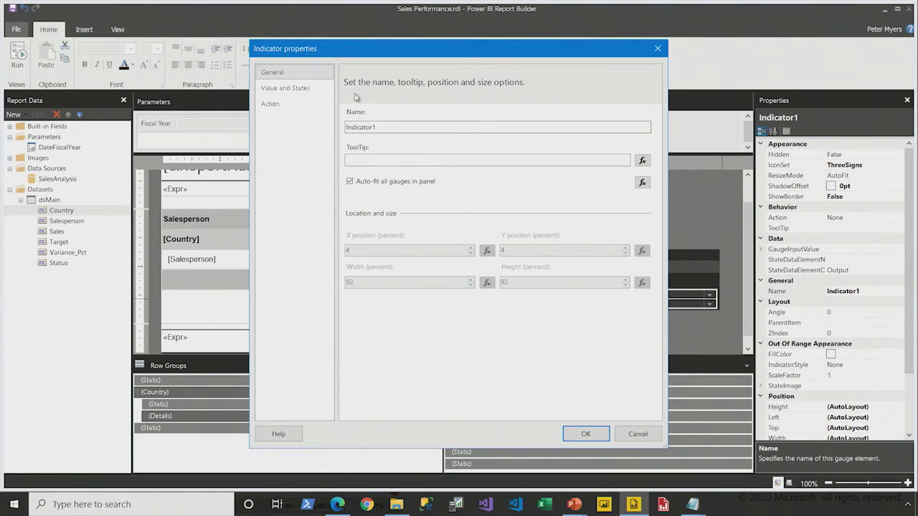
- Switch the indicator states' measurement unit from percentage to numeric values
left_click(300, 91)
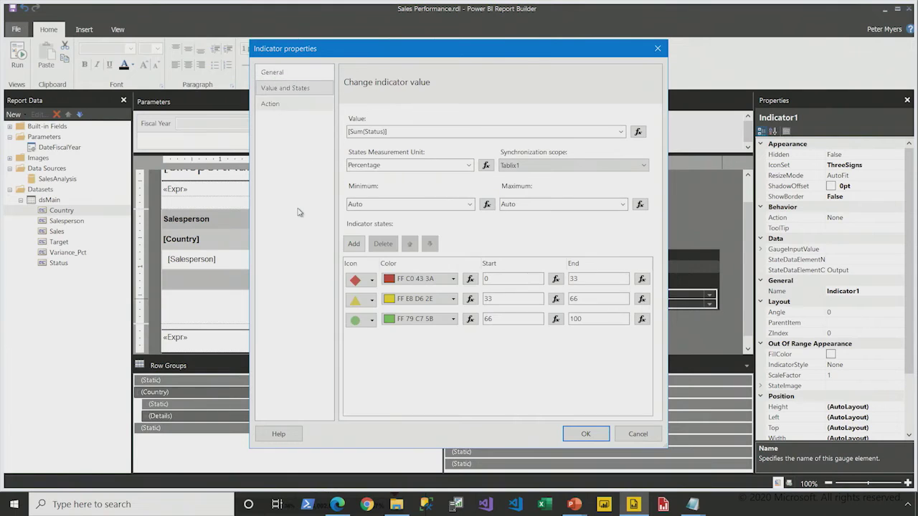
left_click(467, 167)
left_click(468, 168)
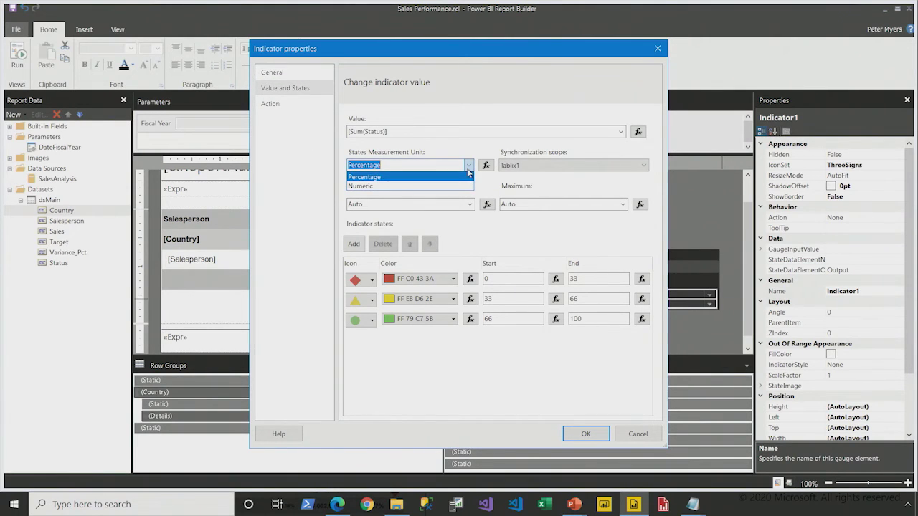
left_click(415, 186)
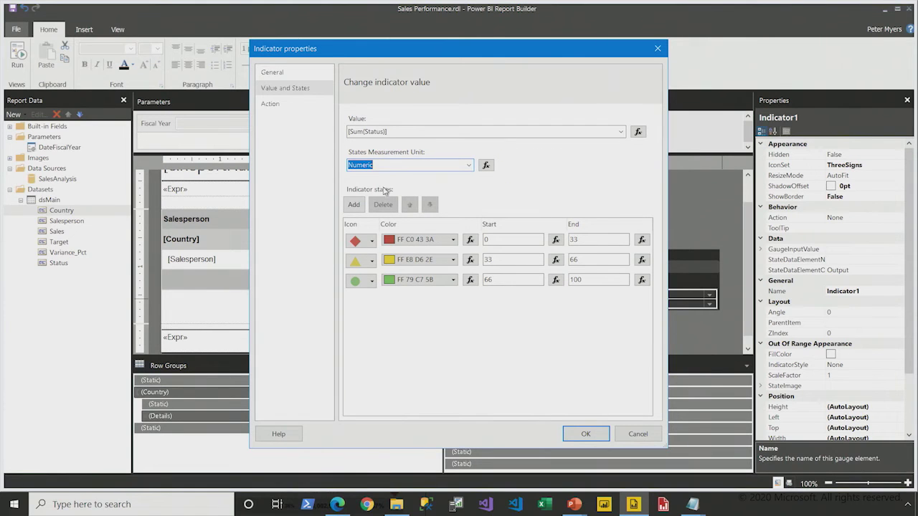
- Set state ranges to -1/-1 for red, 0/0 for yellow and 1/1 for green, then confirm
left_click(500, 239)
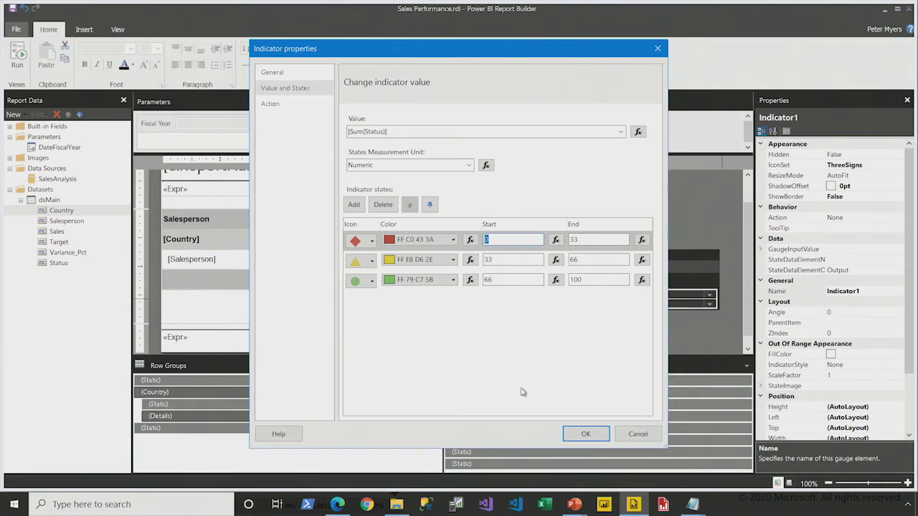
type("-1")
key("Tab")
key("Tab")
type("-1")
left_click(494, 260)
type("0")
key("Tab")
type("0")
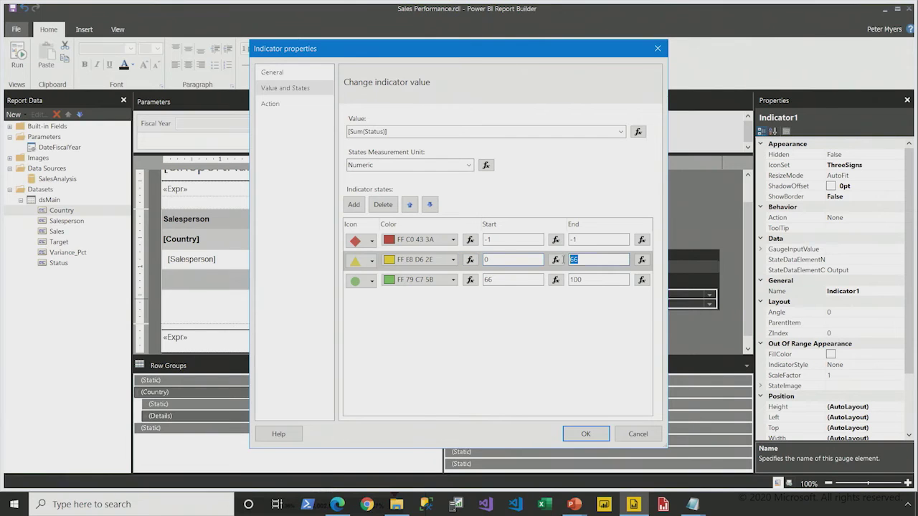
left_click(471, 276)
type("1")
key("Tab")
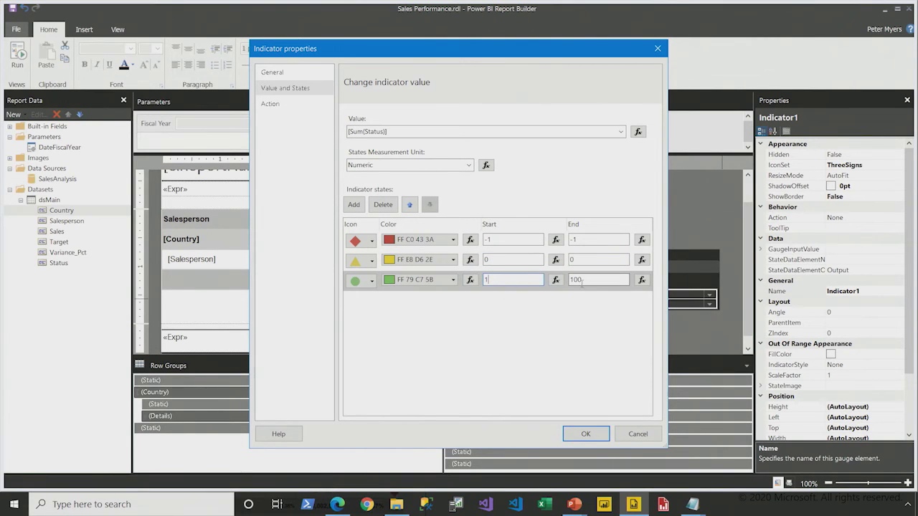
type("1")
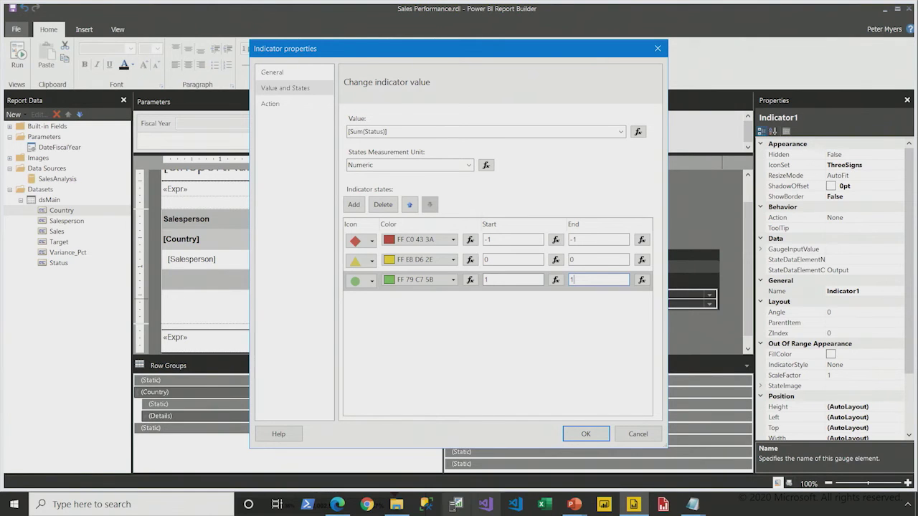
left_click(587, 439)
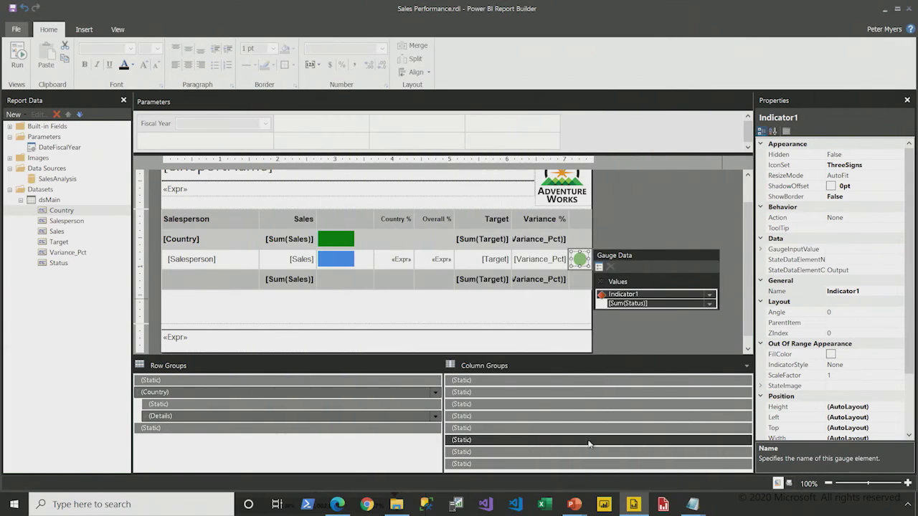
left_click(16, 70)
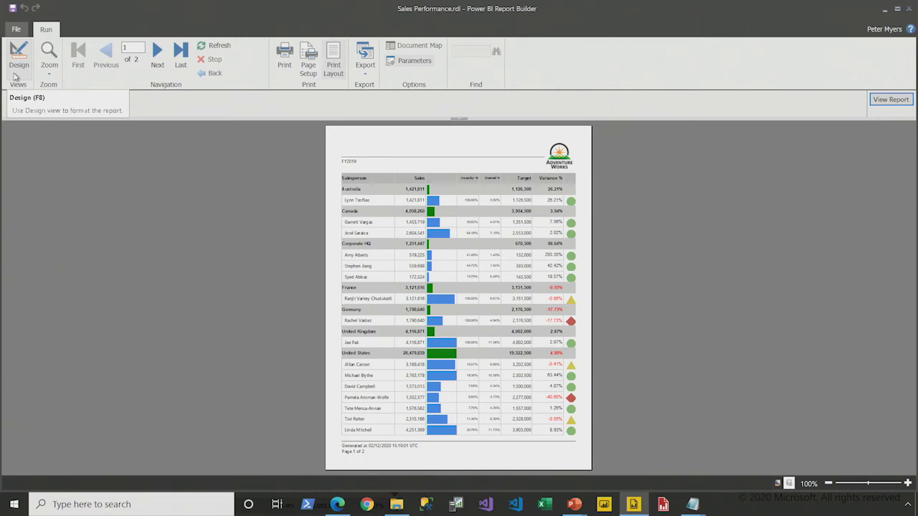
scroll(574, 266, "down", 2)
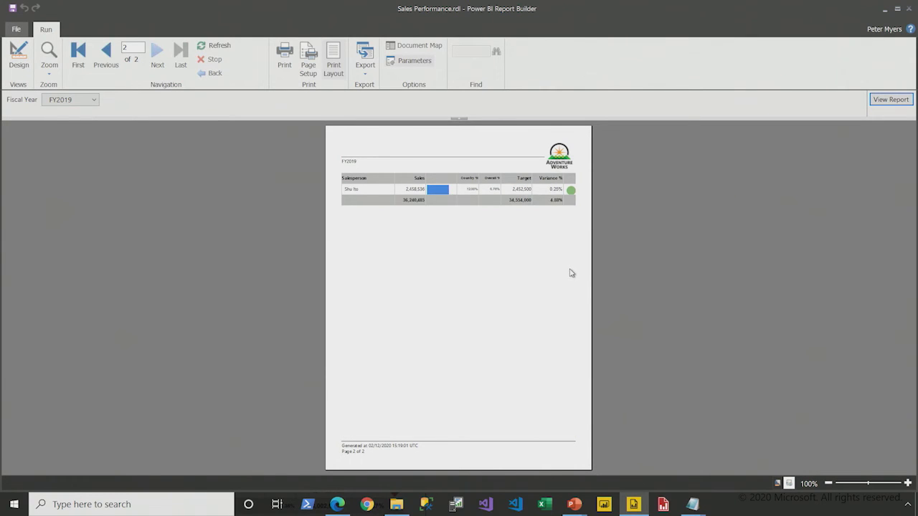
scroll(572, 274, "up", 2)
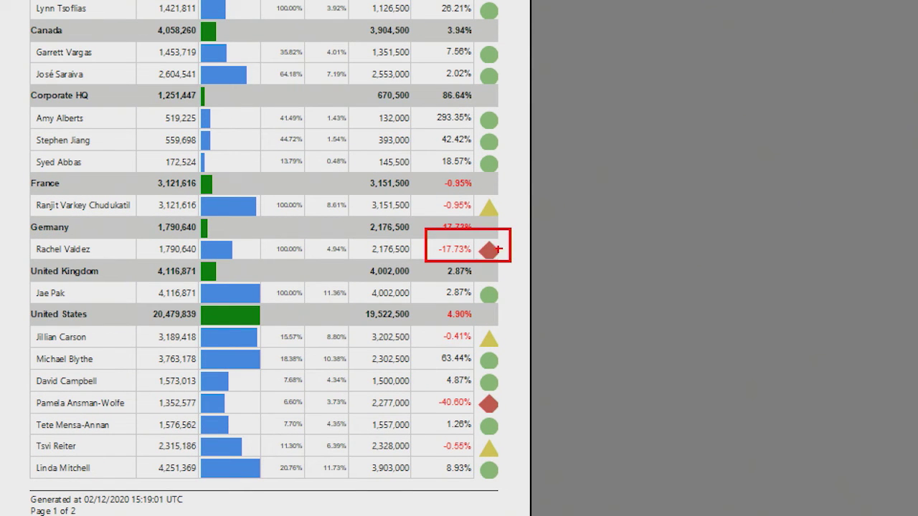
mouse_move(431, 188)
left_mouse_down()
mouse_move(459, 207)
mouse_move(512, 218)
left_mouse_up()
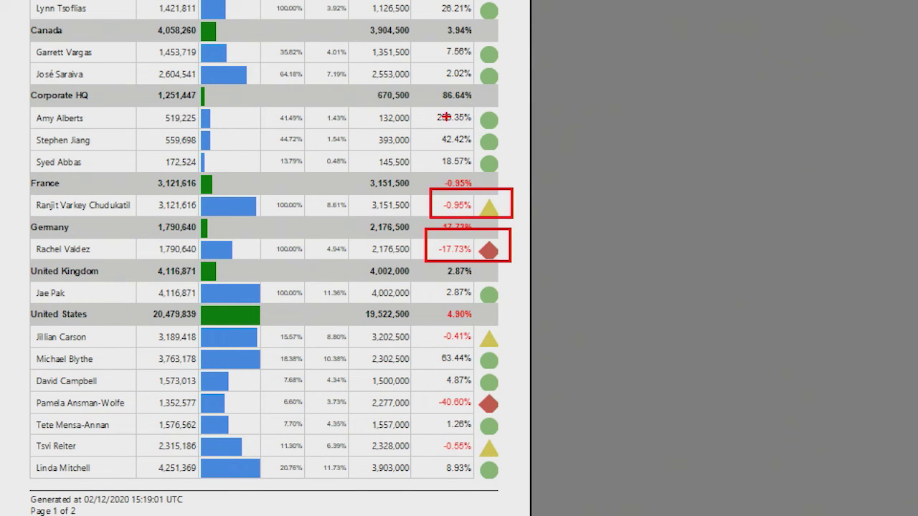
left_click_drag(423, 99, 510, 177)
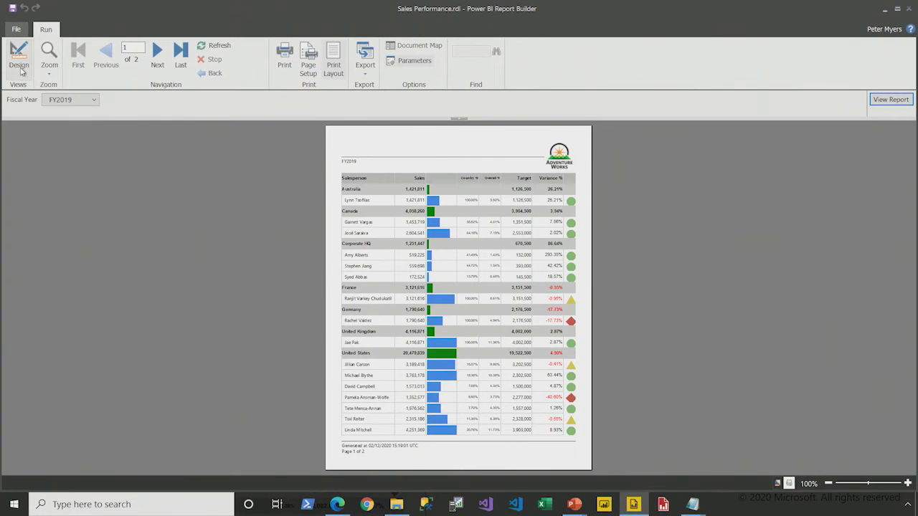
- Paste a copy of the status indicator into the Country row's empty last cell
left_click(22, 70)
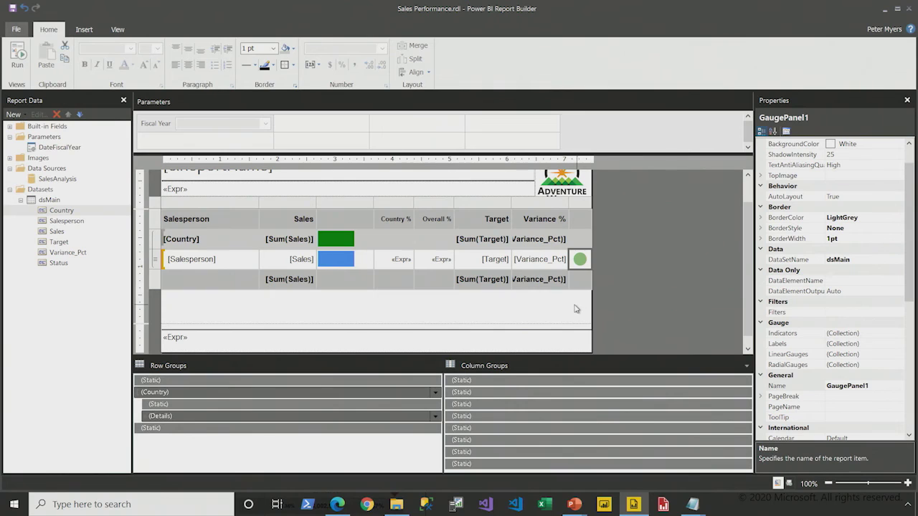
left_click(579, 243)
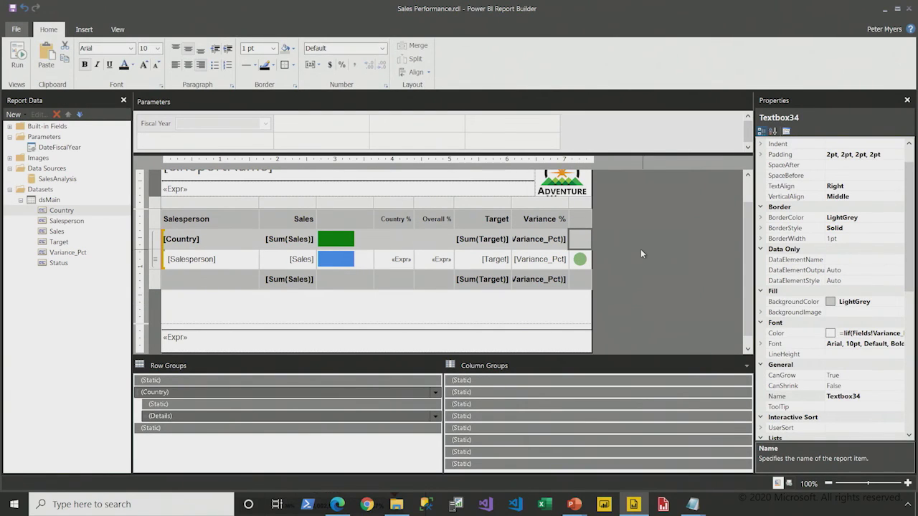
key("ctrl+v")
- Give the copied indicator's gauge panel a Light Gray background fill
right_click(586, 245)
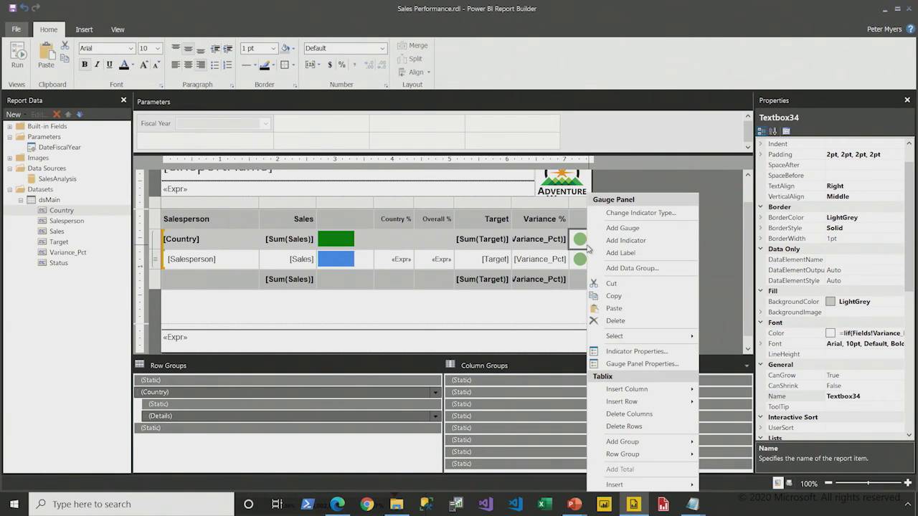
left_click(653, 364)
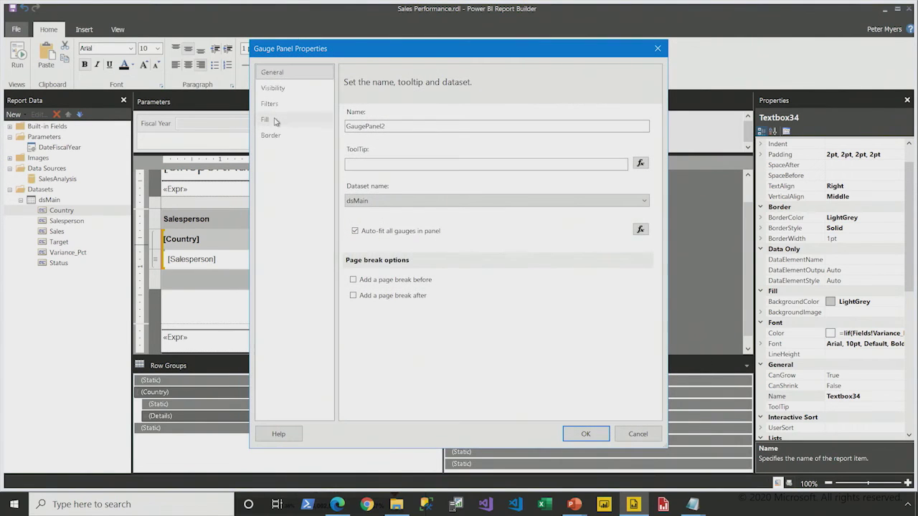
left_click(266, 119)
left_click(417, 126)
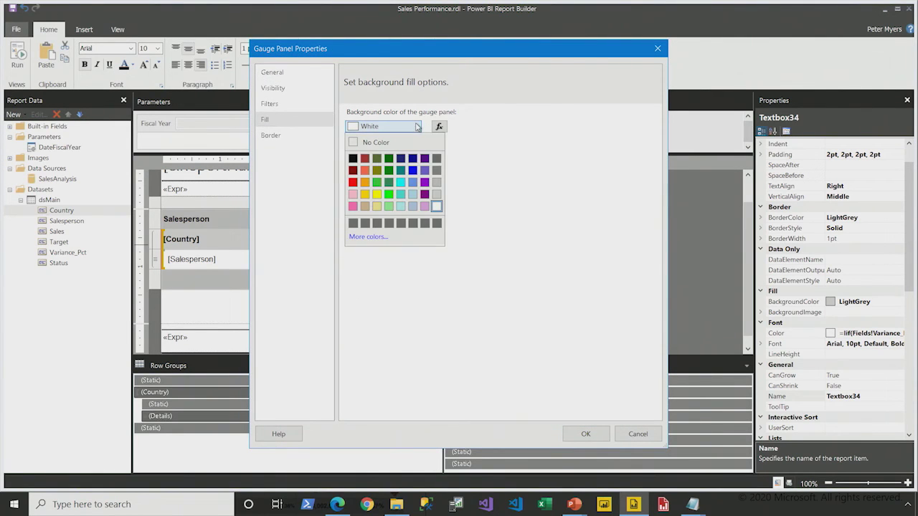
left_click(436, 194)
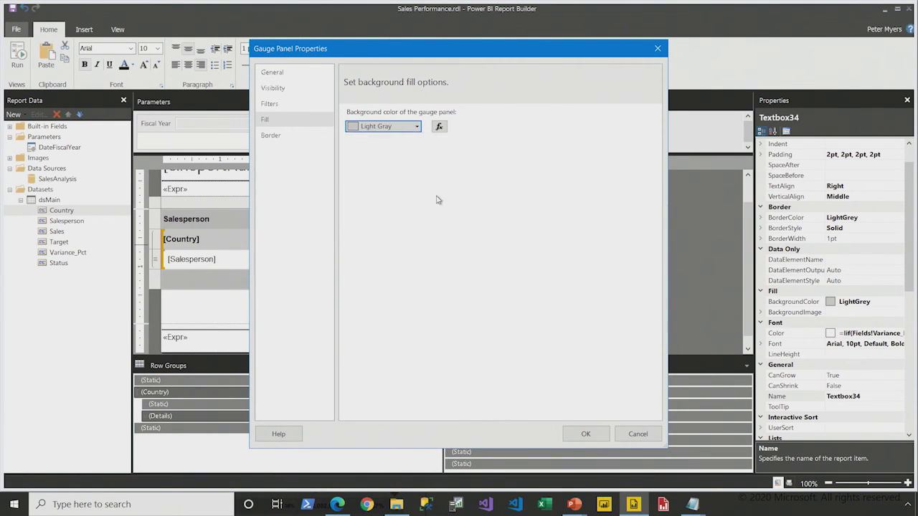
left_click(585, 434)
left_click(580, 241)
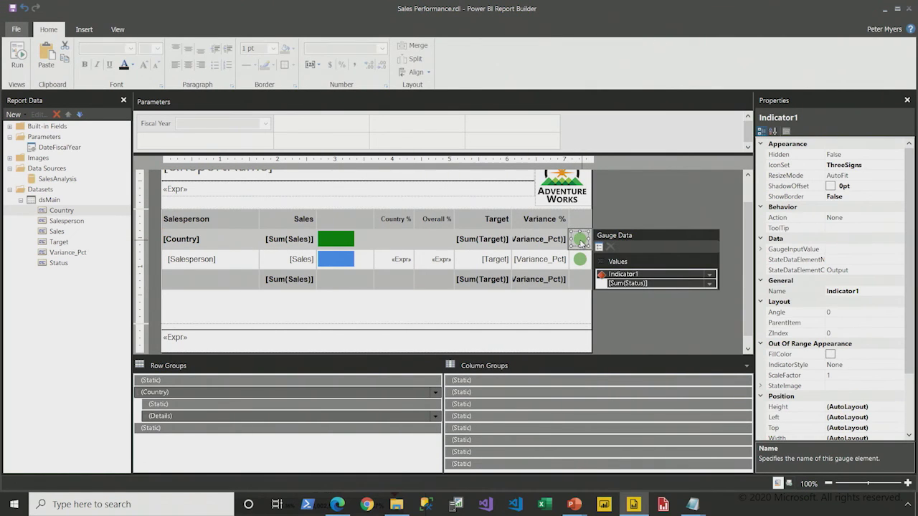
- Change the Country-row indicator's value from [Sum(Status)] to [Aggregate(Status)]
left_click(709, 284)
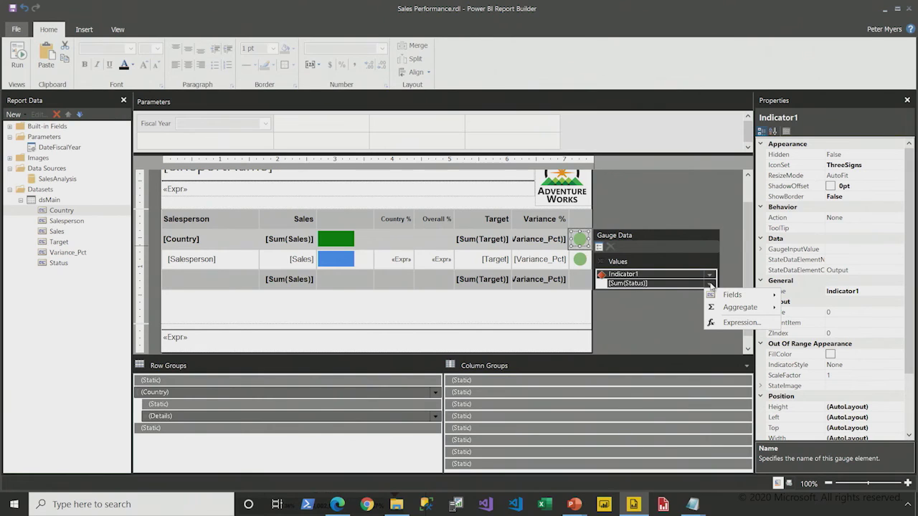
mouse_move(732, 309)
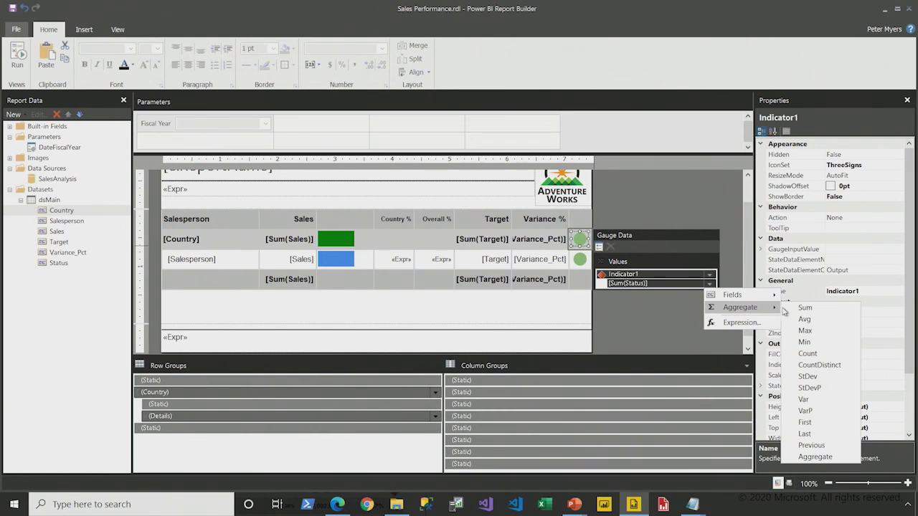
left_click(814, 457)
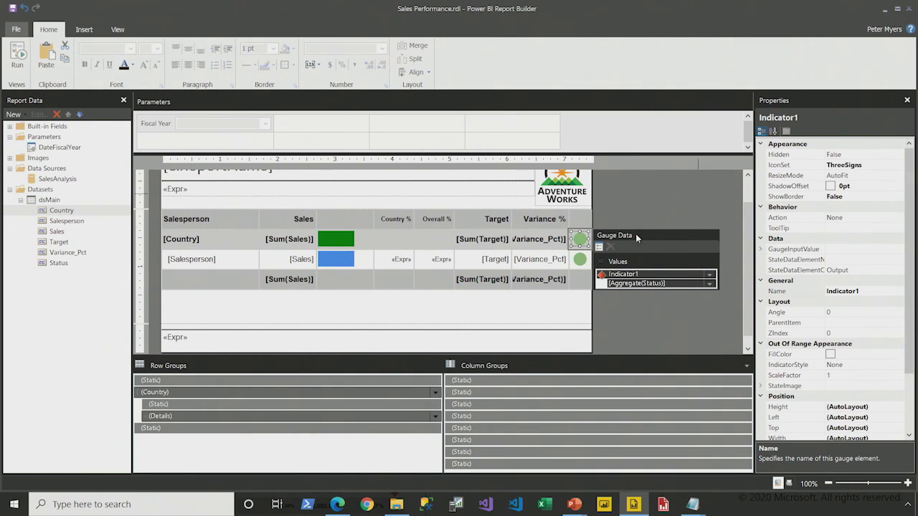
left_click(592, 311)
- Place the Country-row indicator in the grand total row's last cell with a Silver panel background
left_click(579, 242)
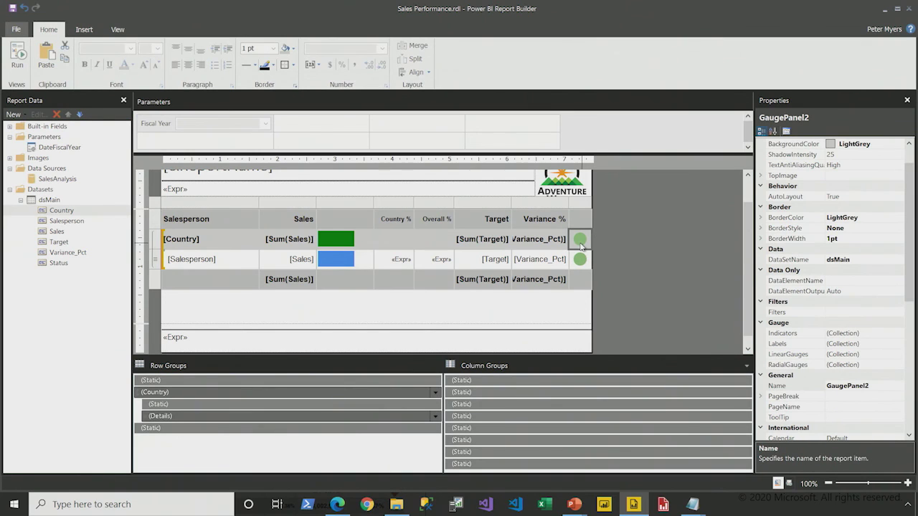
left_click(576, 282)
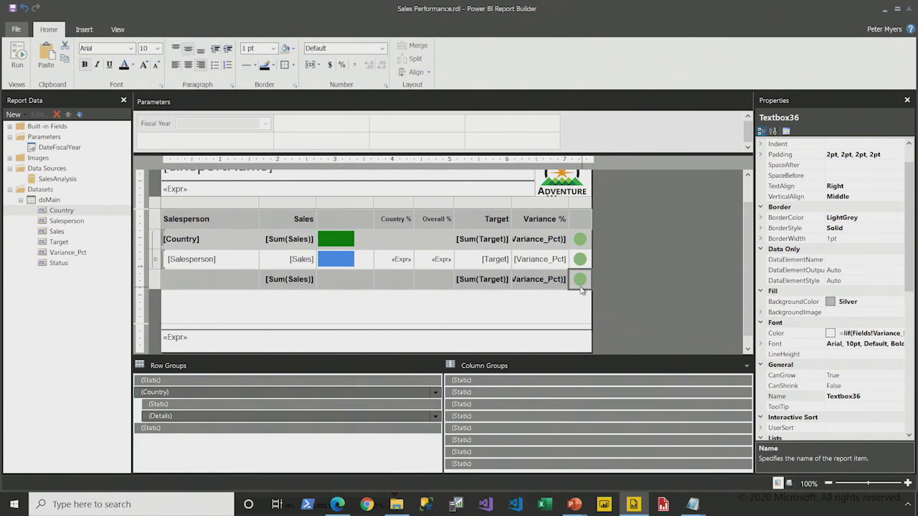
right_click(585, 288)
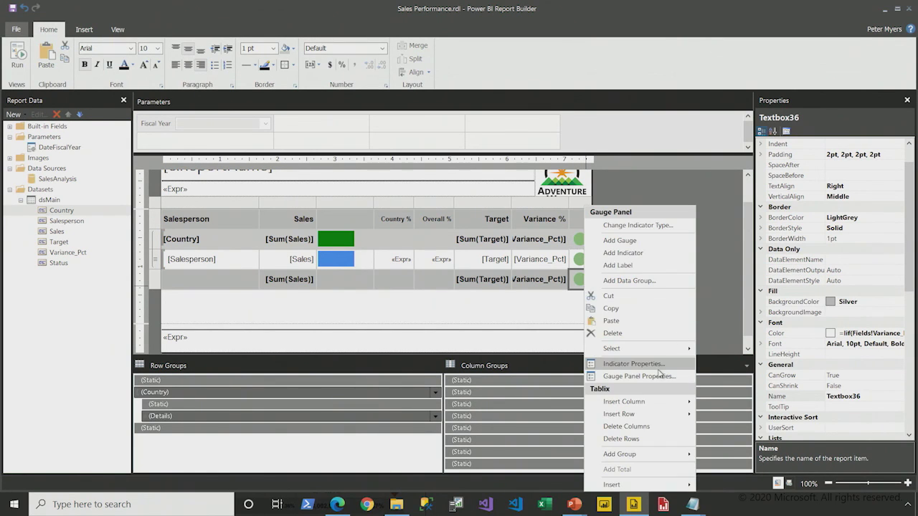
left_click(635, 374)
left_click(264, 119)
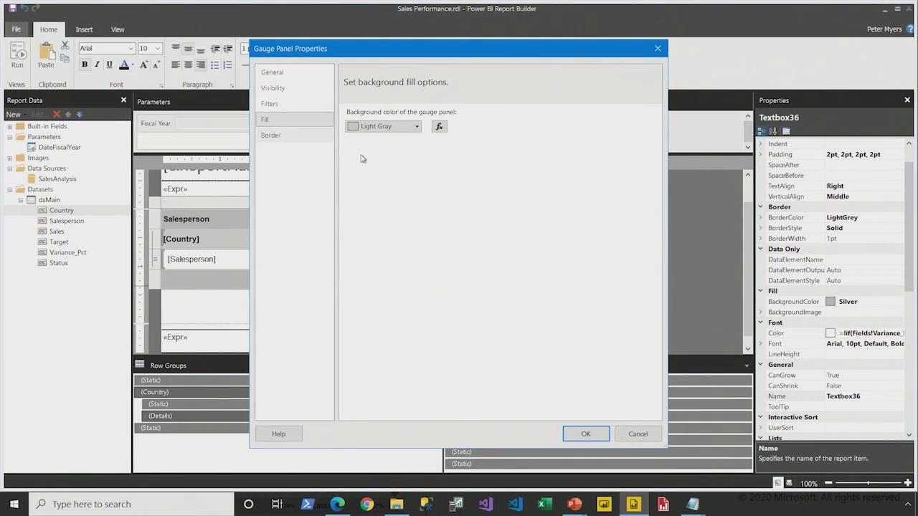
left_click(415, 127)
left_click(437, 183)
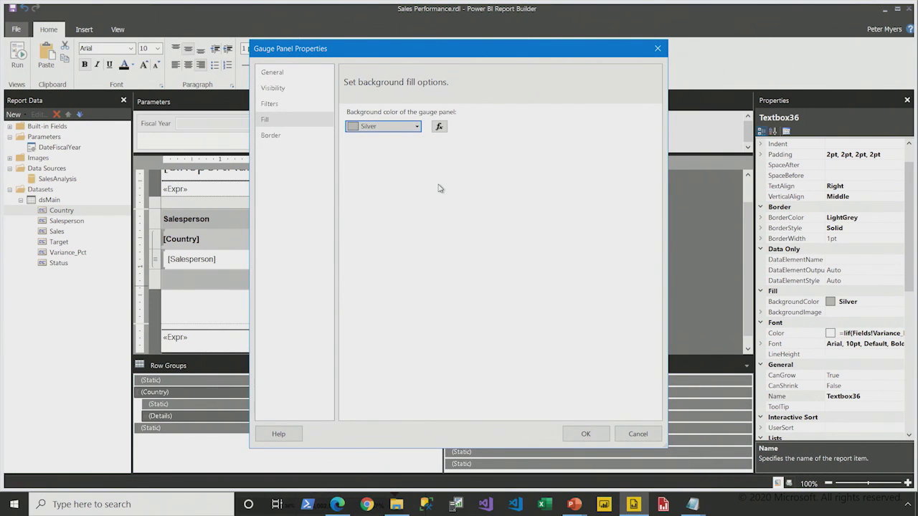
left_click(585, 434)
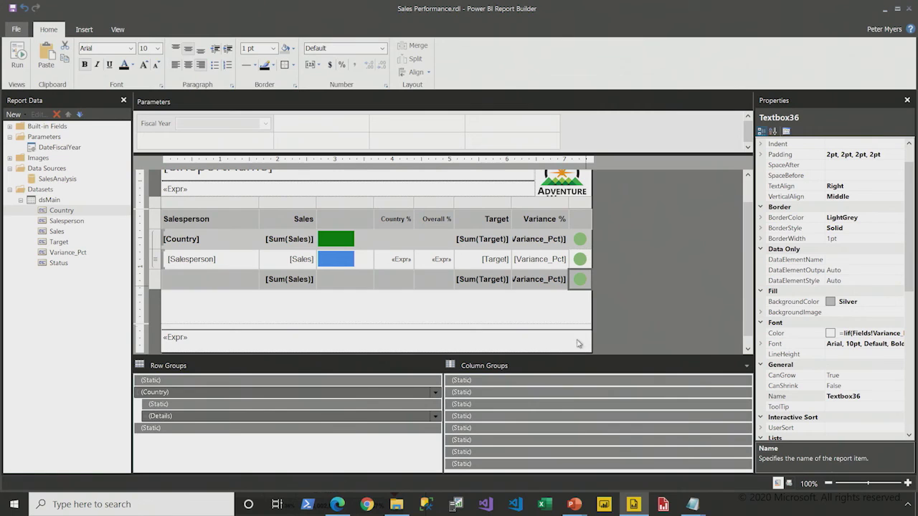
left_click(579, 279)
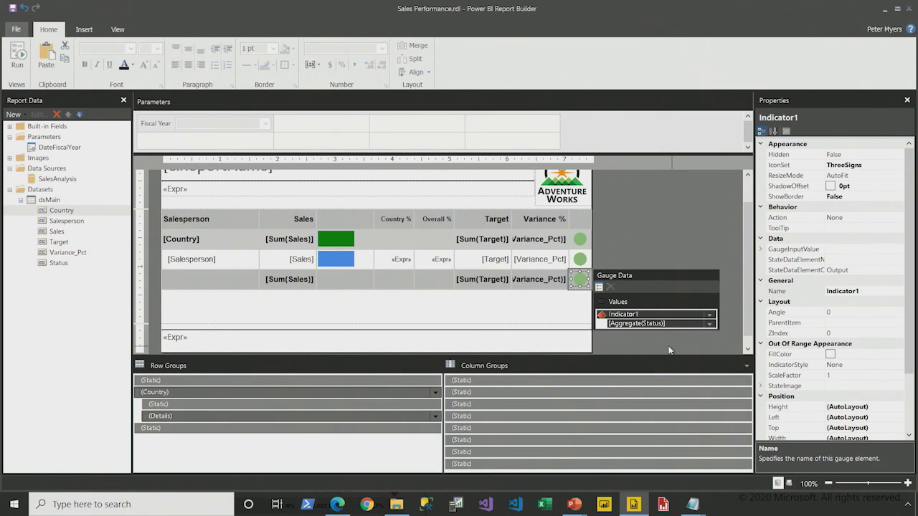
left_click(16, 61)
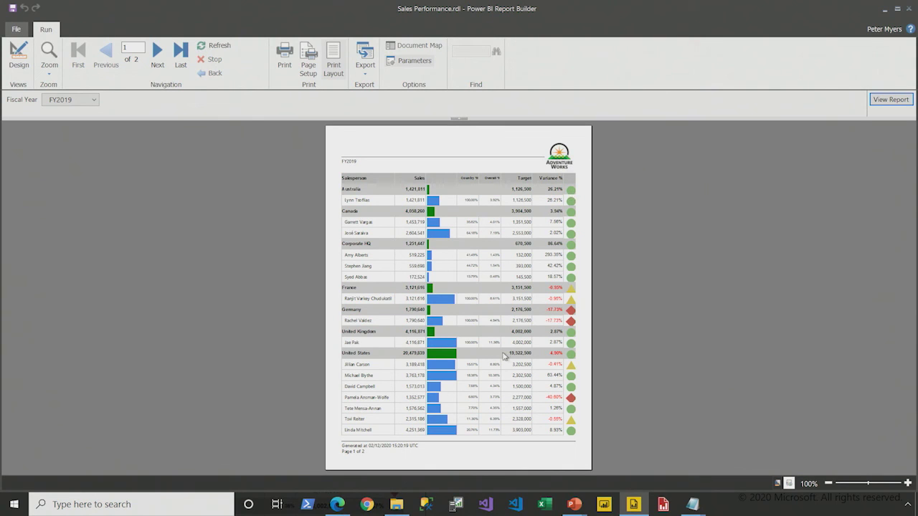
- Go to page 2 of the preview to see the grand total row's green status circle
left_click(157, 49)
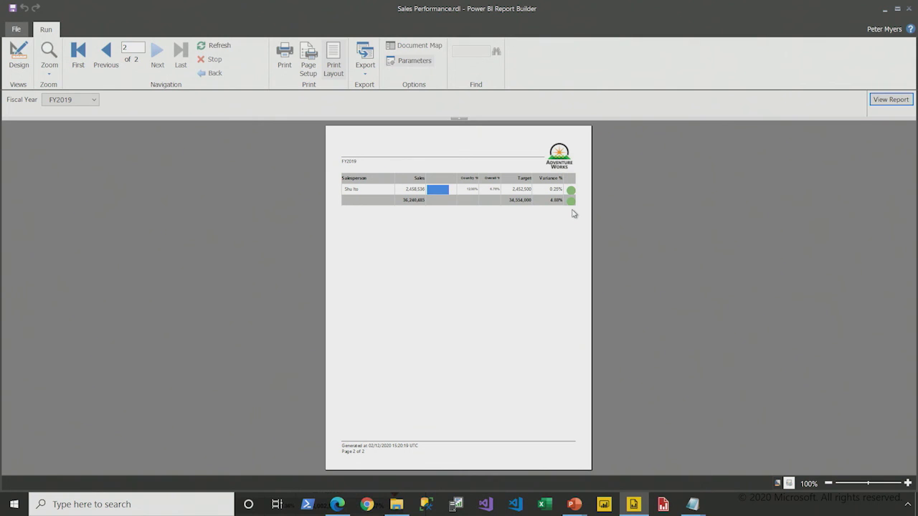
- Switch from the report preview back to Design view
left_click(19, 54)
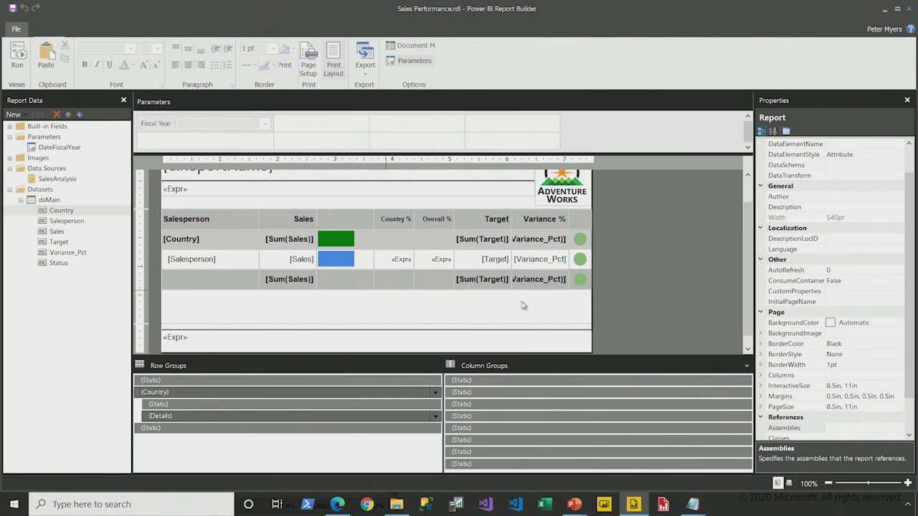